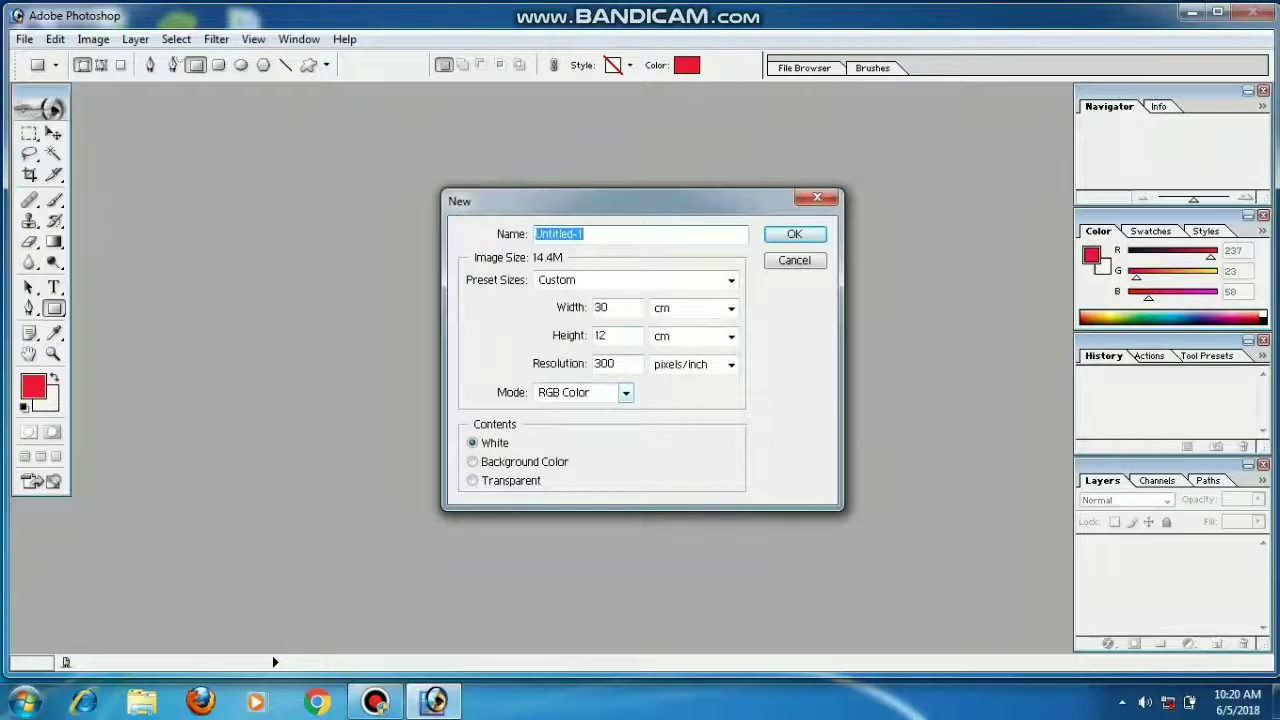
Step: Create a blank white 30 × 12 cm Custom-size document and move its window into place
left_click(698, 280)
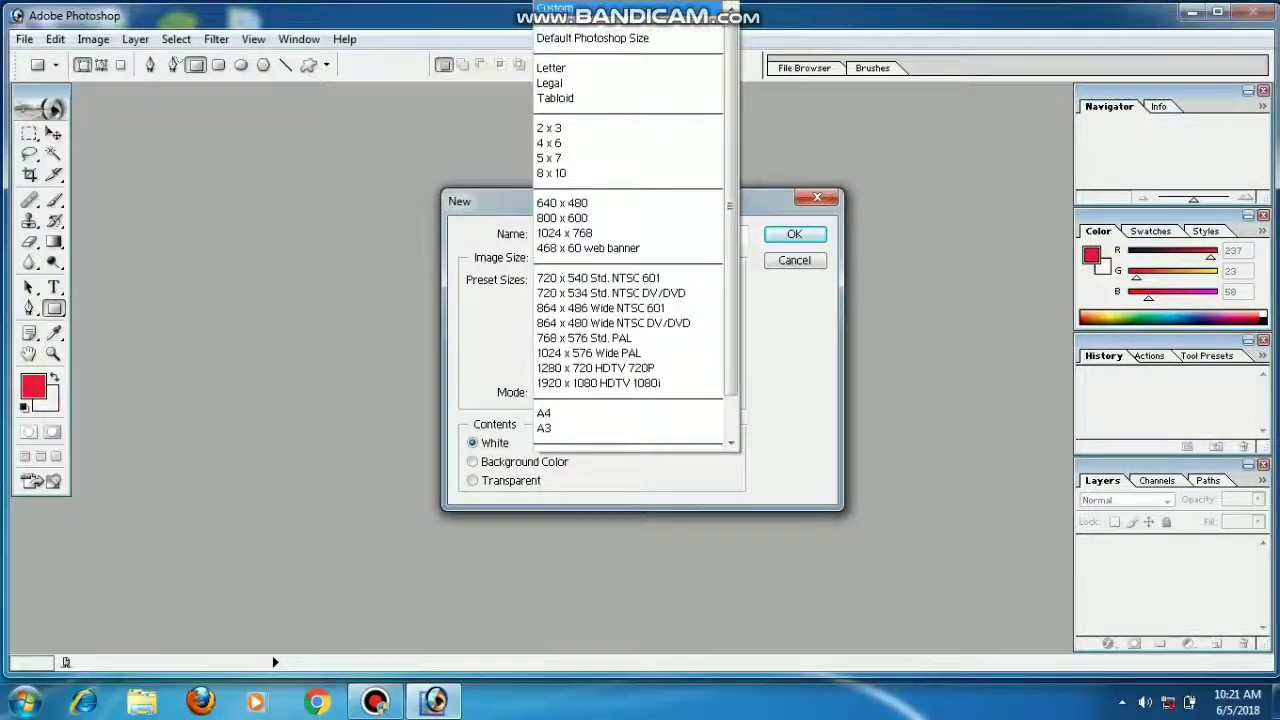
left_click(640, 9)
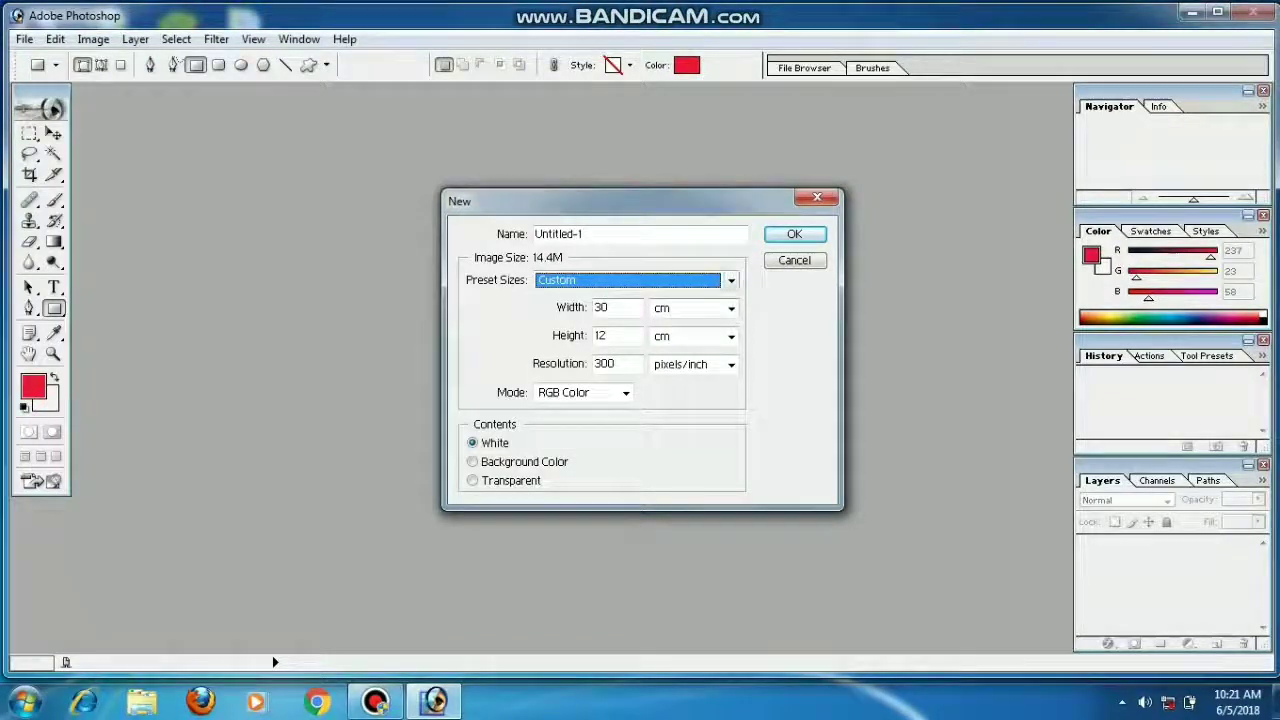
left_click(794, 234)
left_click(596, 107)
left_click_drag(596, 107, 634, 170)
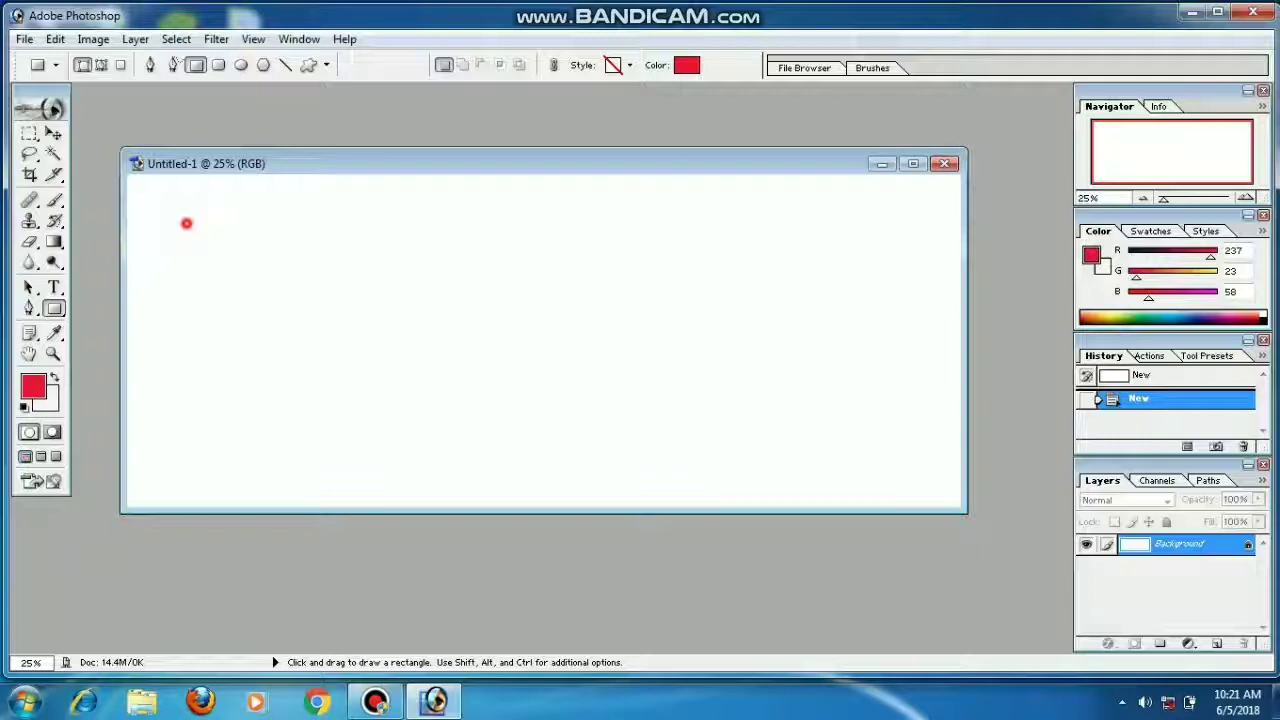
Step: Draw a red rectangle across most of the canvas, previewing purple A417ED without applying it
left_click_drag(186, 223, 895, 457)
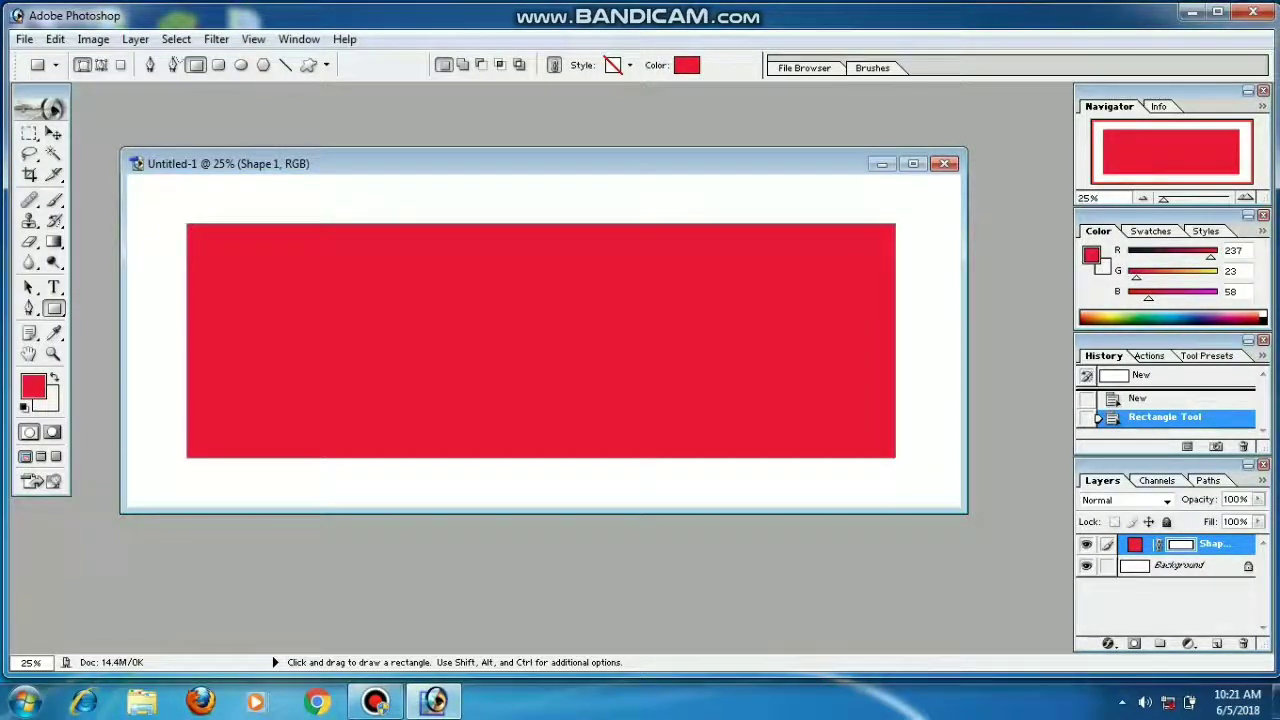
left_click(33, 386)
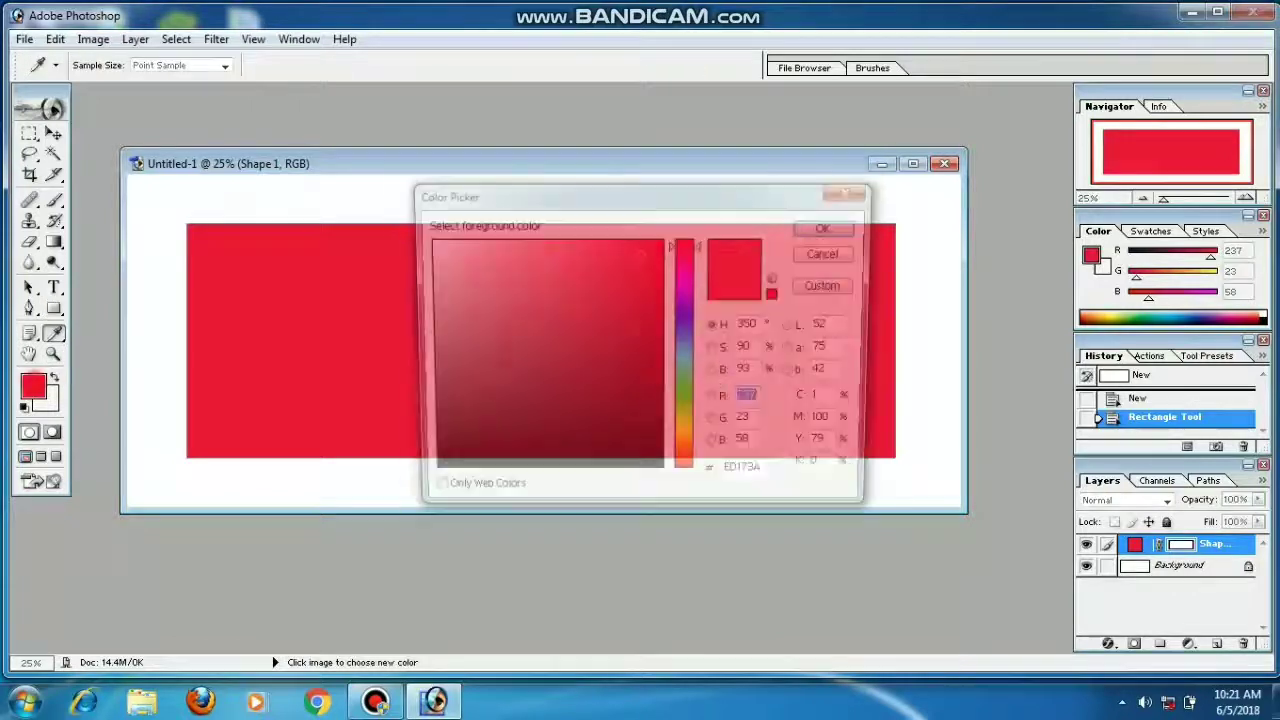
left_click_drag(687, 409, 687, 292)
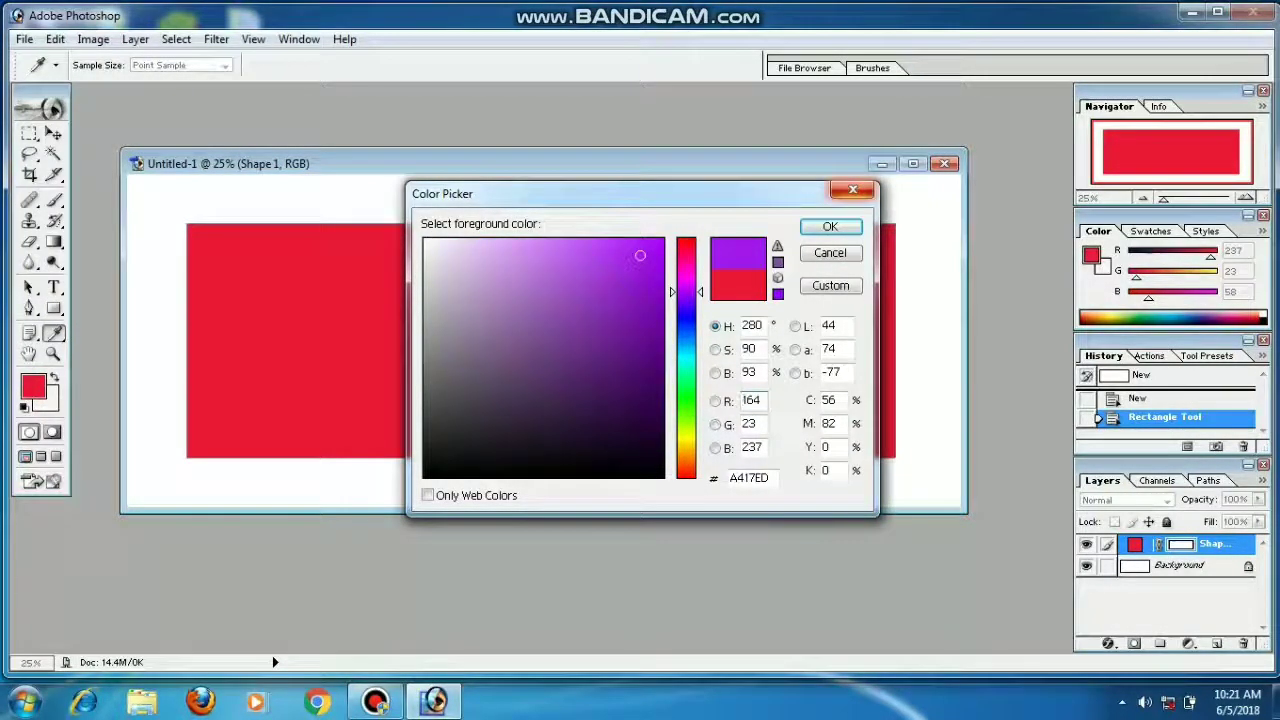
left_click(853, 190)
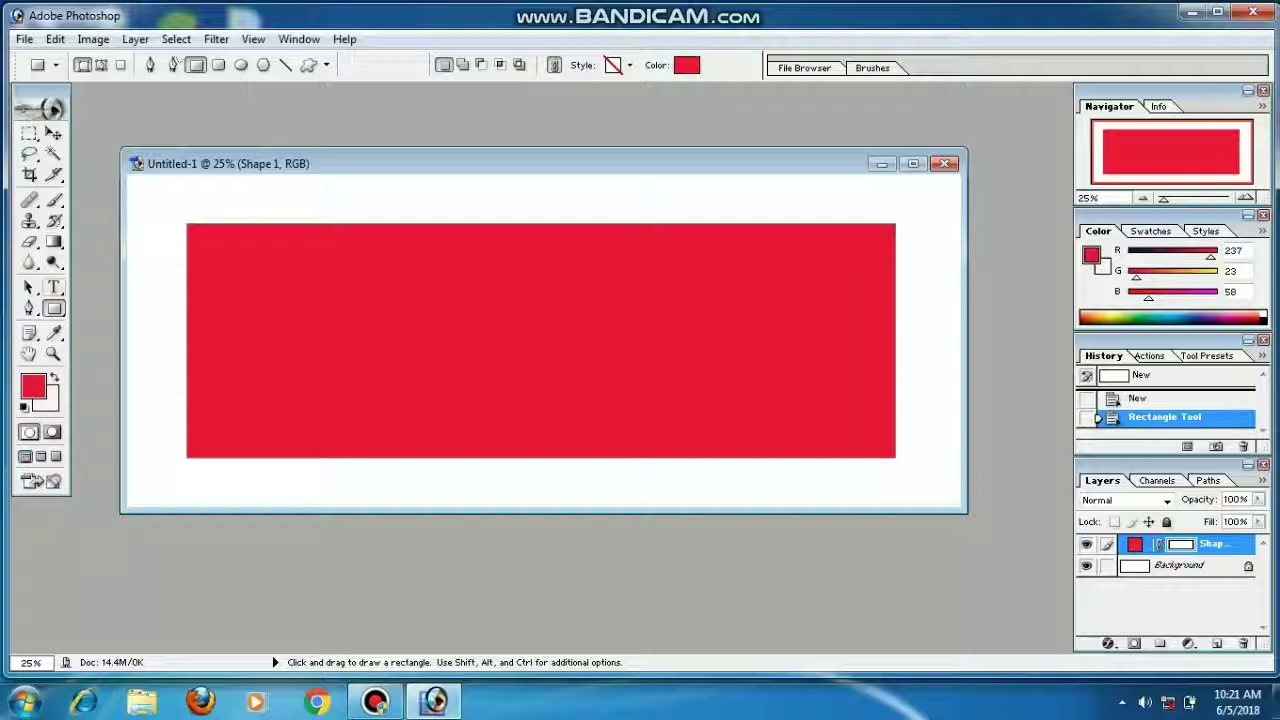
Step: Start a Verdana 48 pt text layer inside the red rectangle
left_click(54, 287)
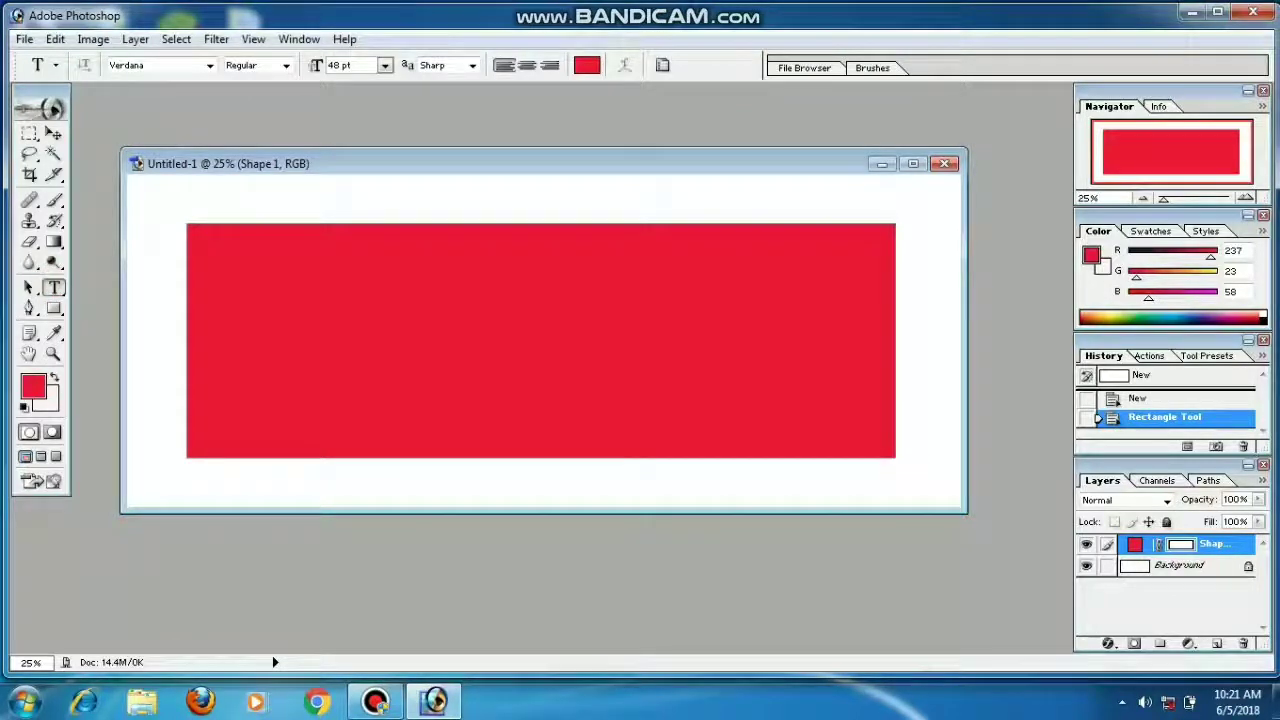
left_click(280, 318)
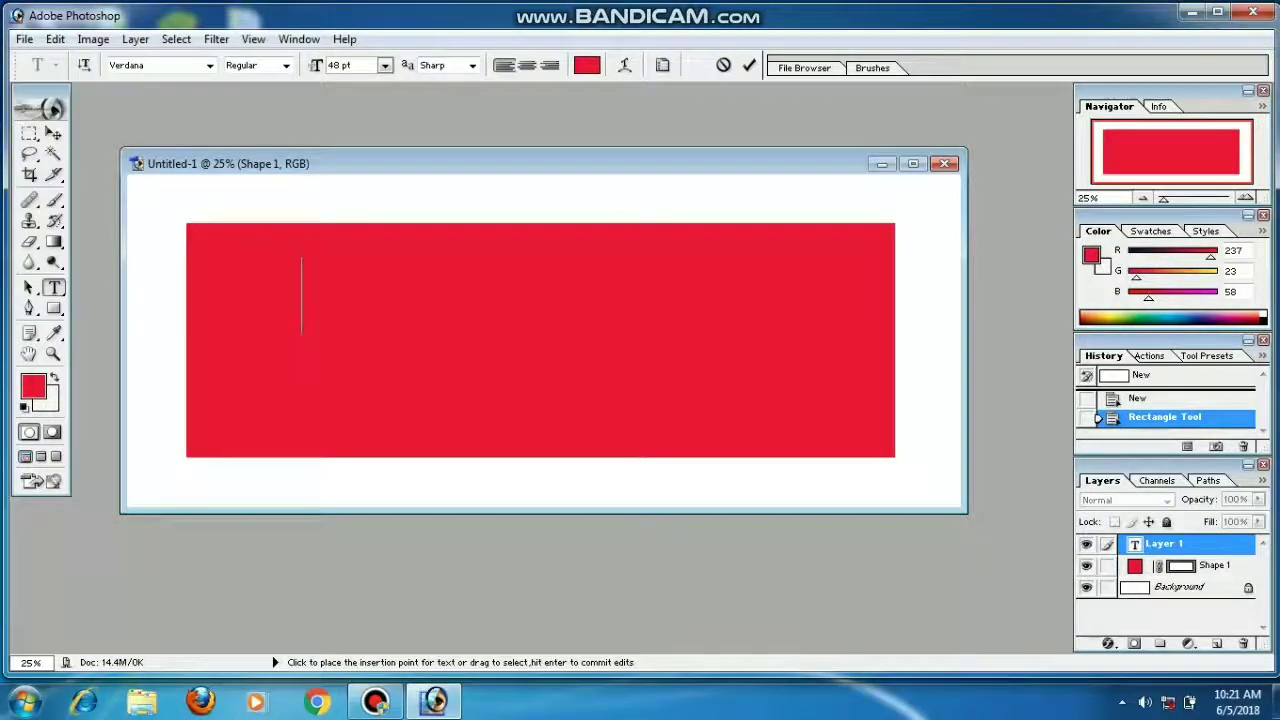
key("BackSpace")
key("BackSpace")
Step: Set the text colour to the saturated purple 7B06F4
left_click(33, 386)
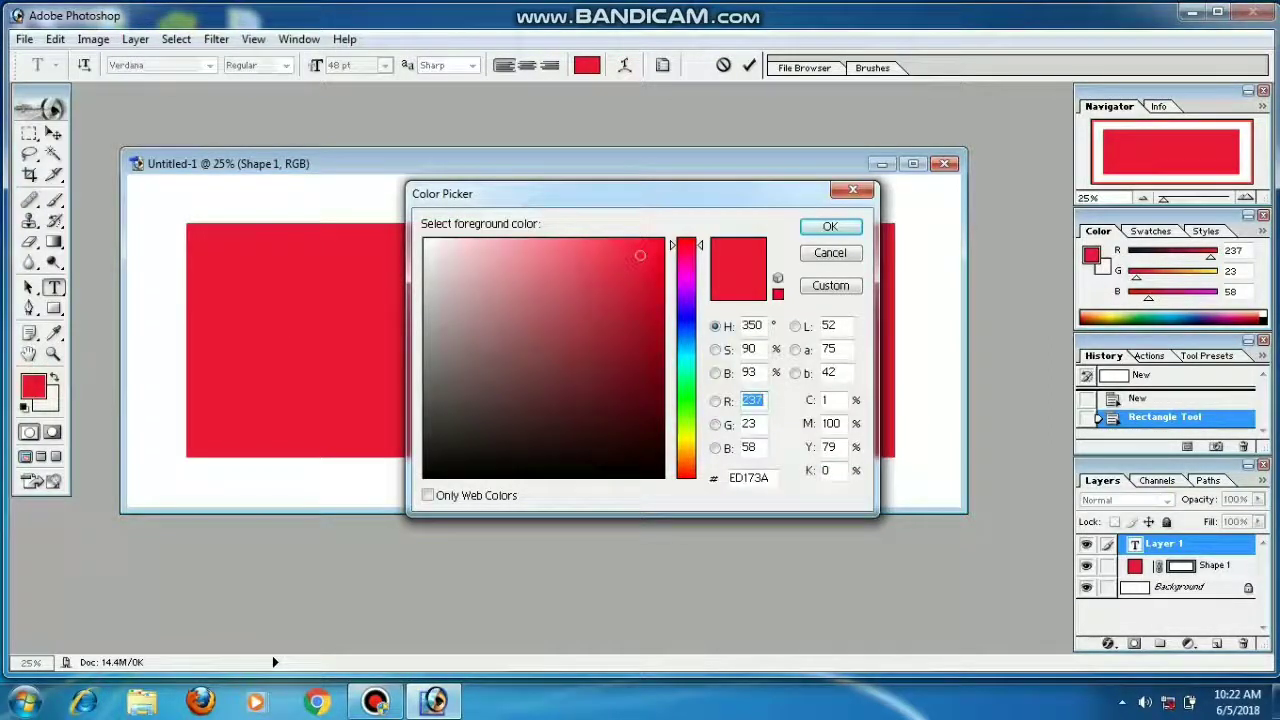
left_click(687, 298)
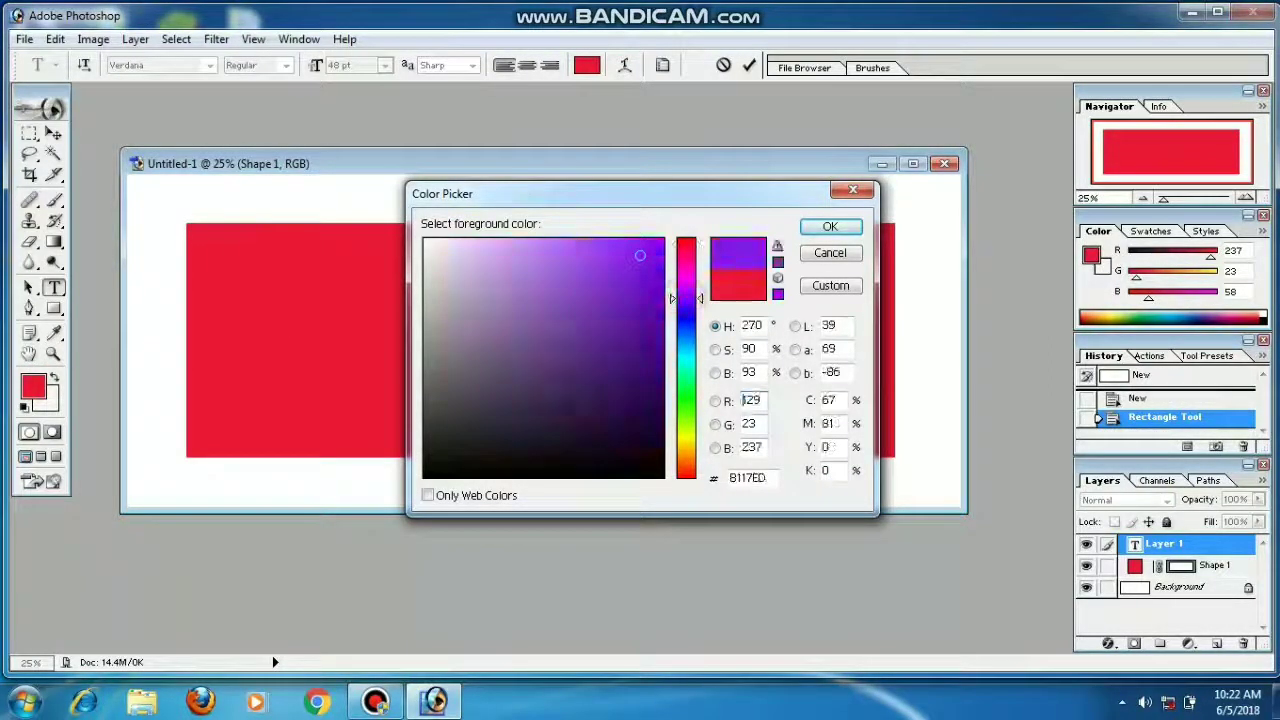
left_click(658, 248)
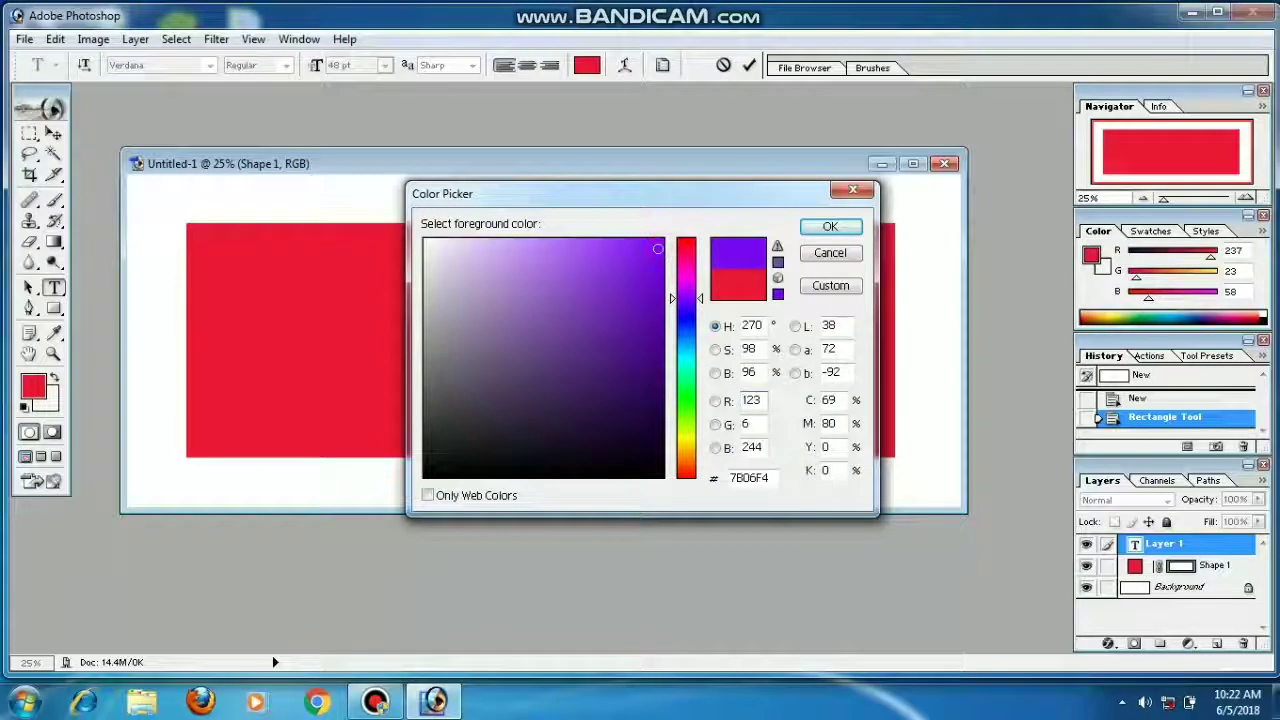
left_click(830, 226)
Step: Type the heading 'YOUR TAMIL HI-TECH' and select the whole line
type("YO")
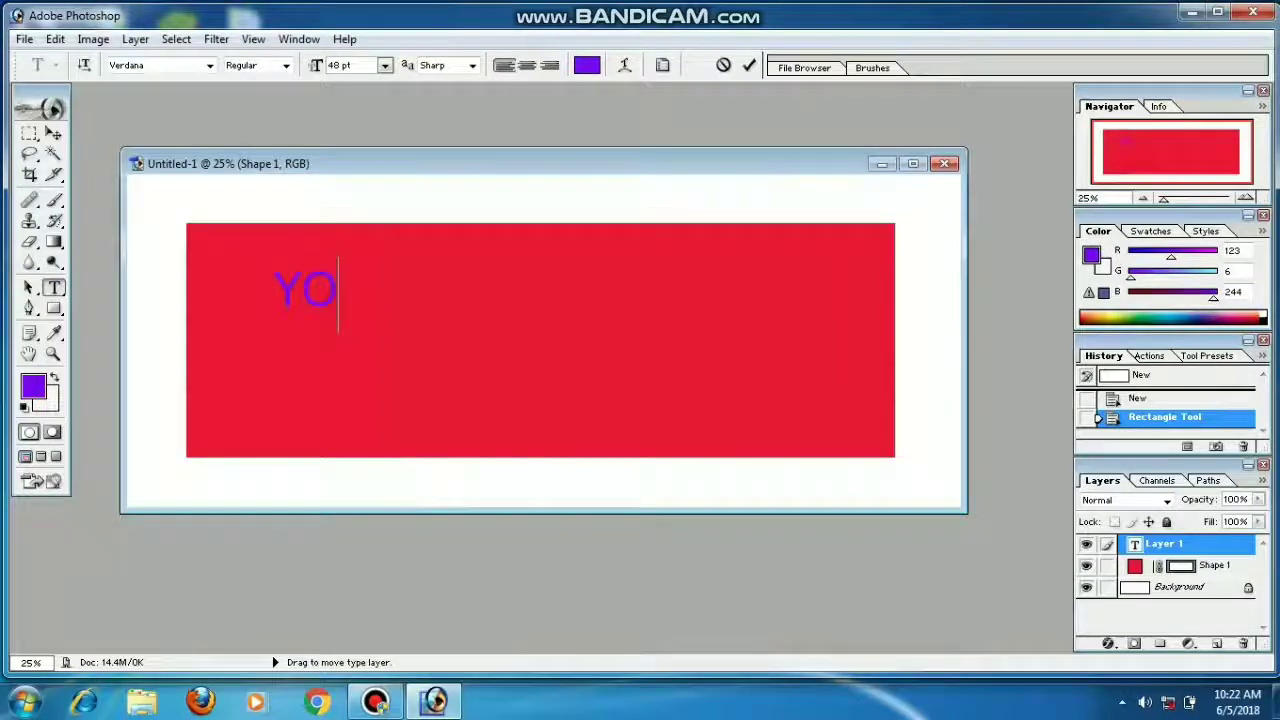
type("UR")
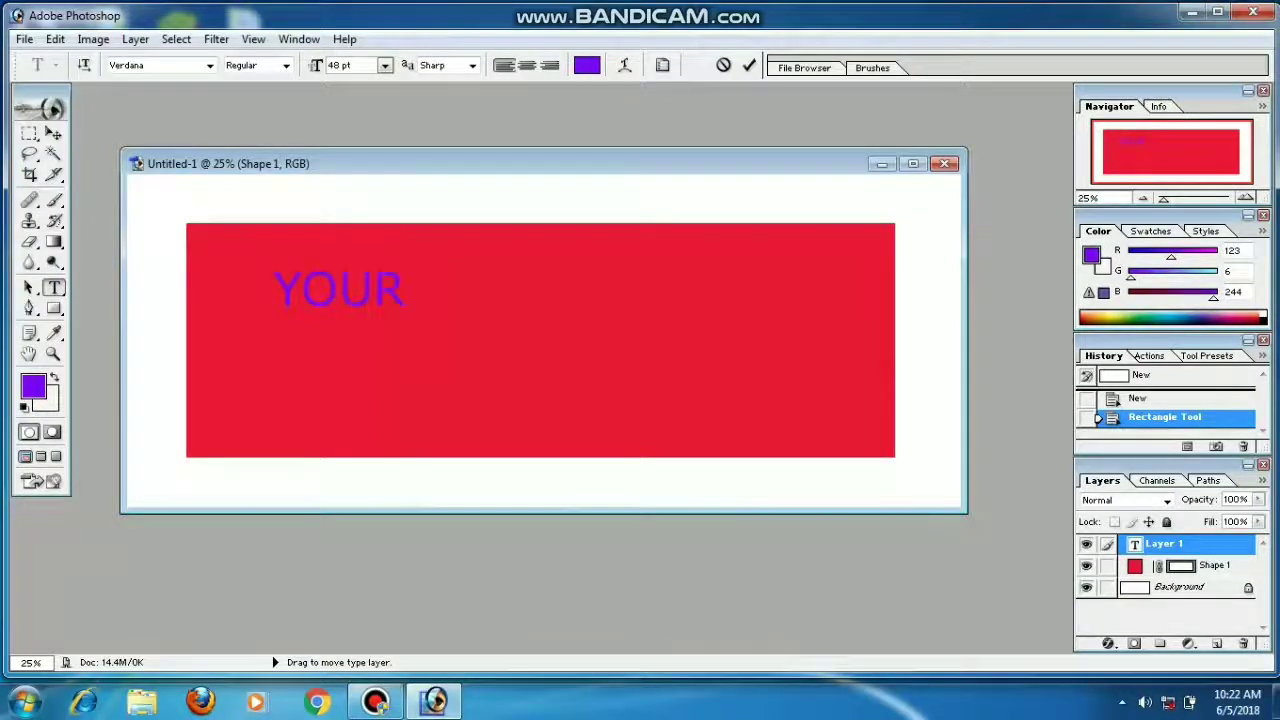
type(" TAMIL")
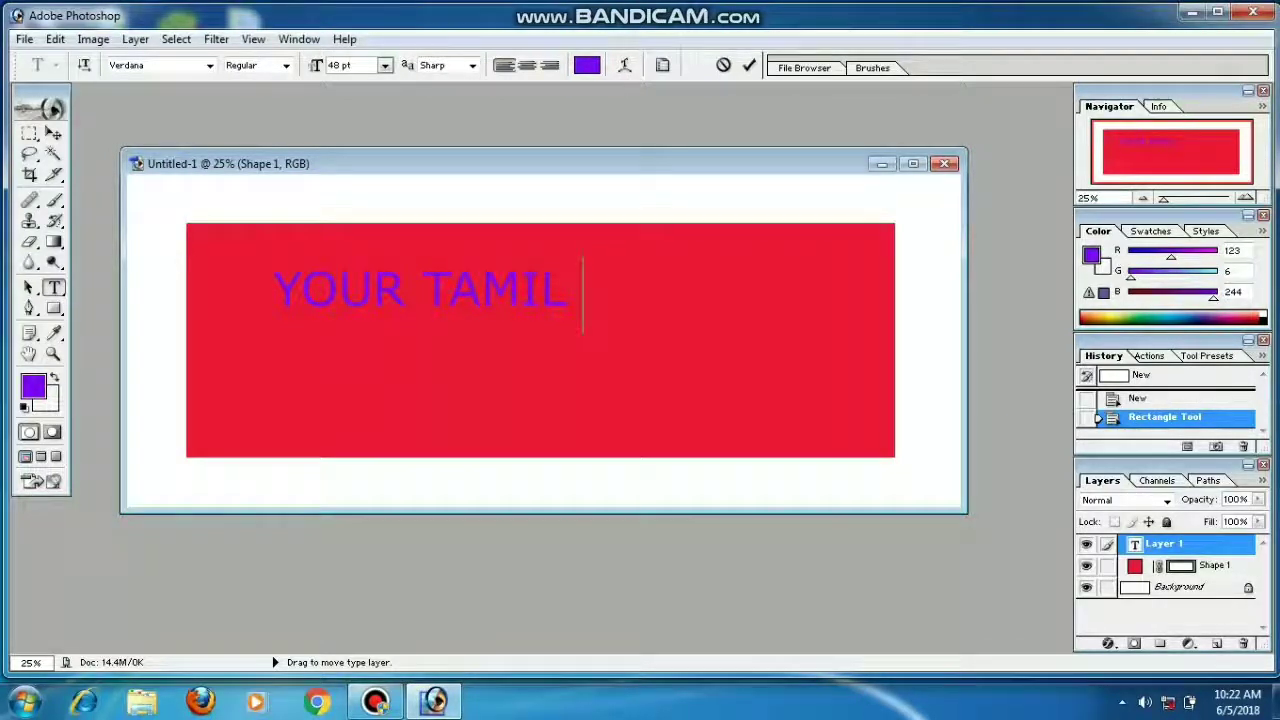
type("HI")
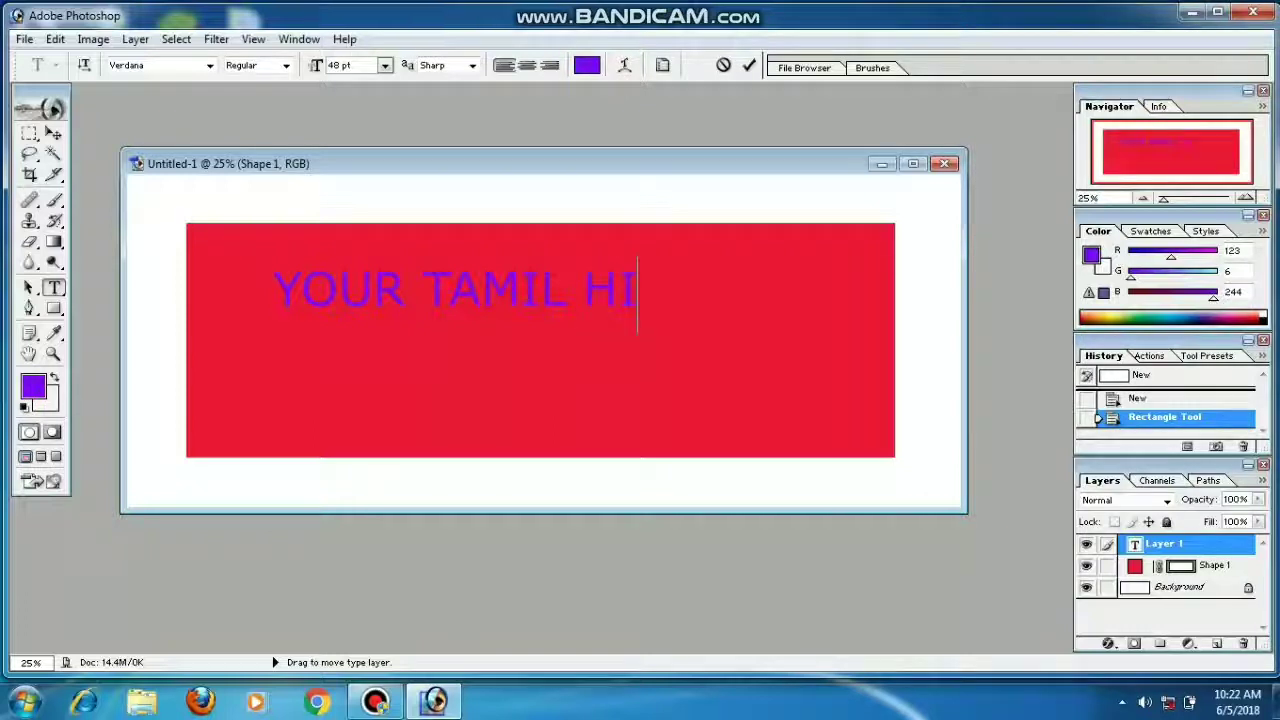
type("- TECH")
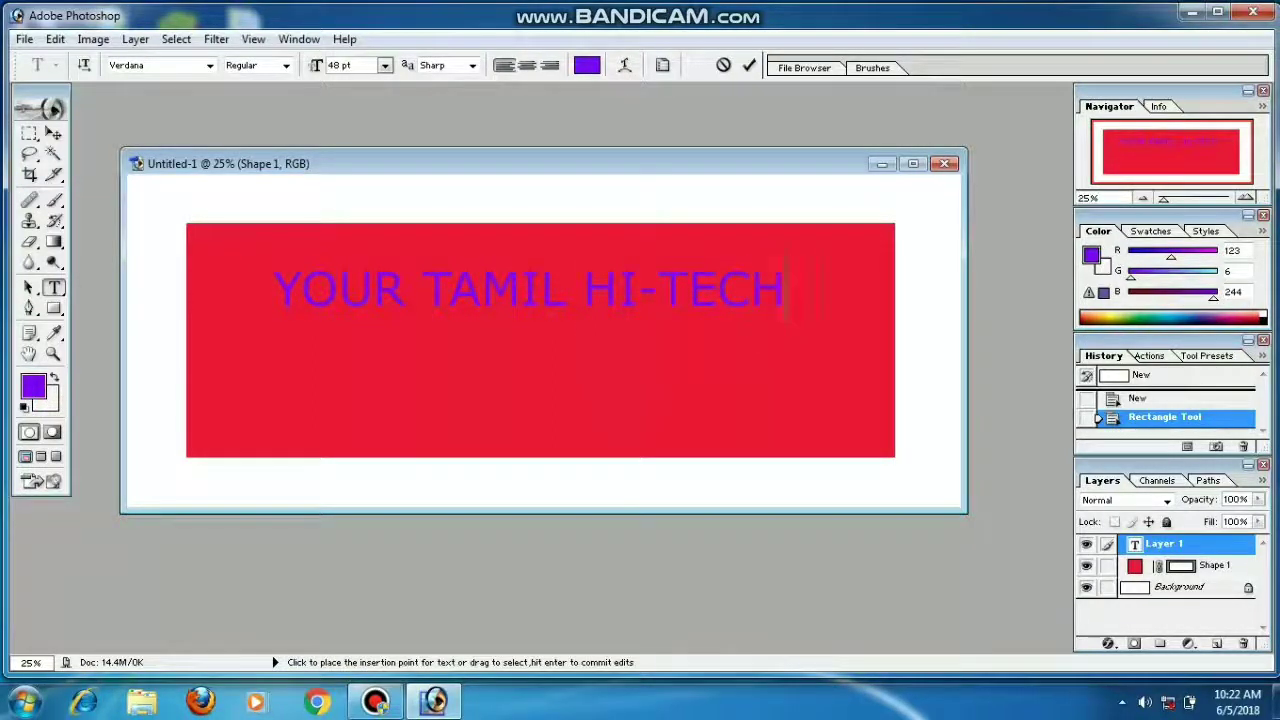
key("ctrl+a")
Step: Keep the text at 48 pt, centre it in the rectangle, commit it, and jump to ImageReady
left_click(355, 67)
left_click(385, 65)
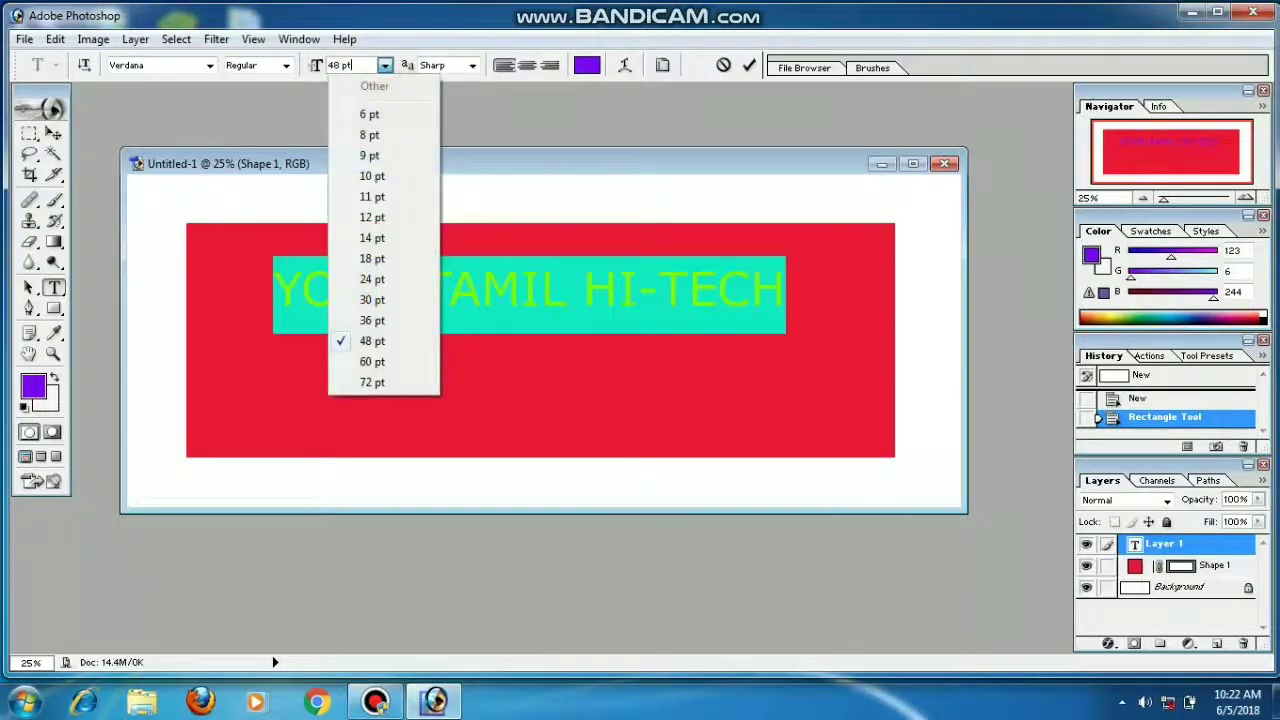
left_click(373, 342)
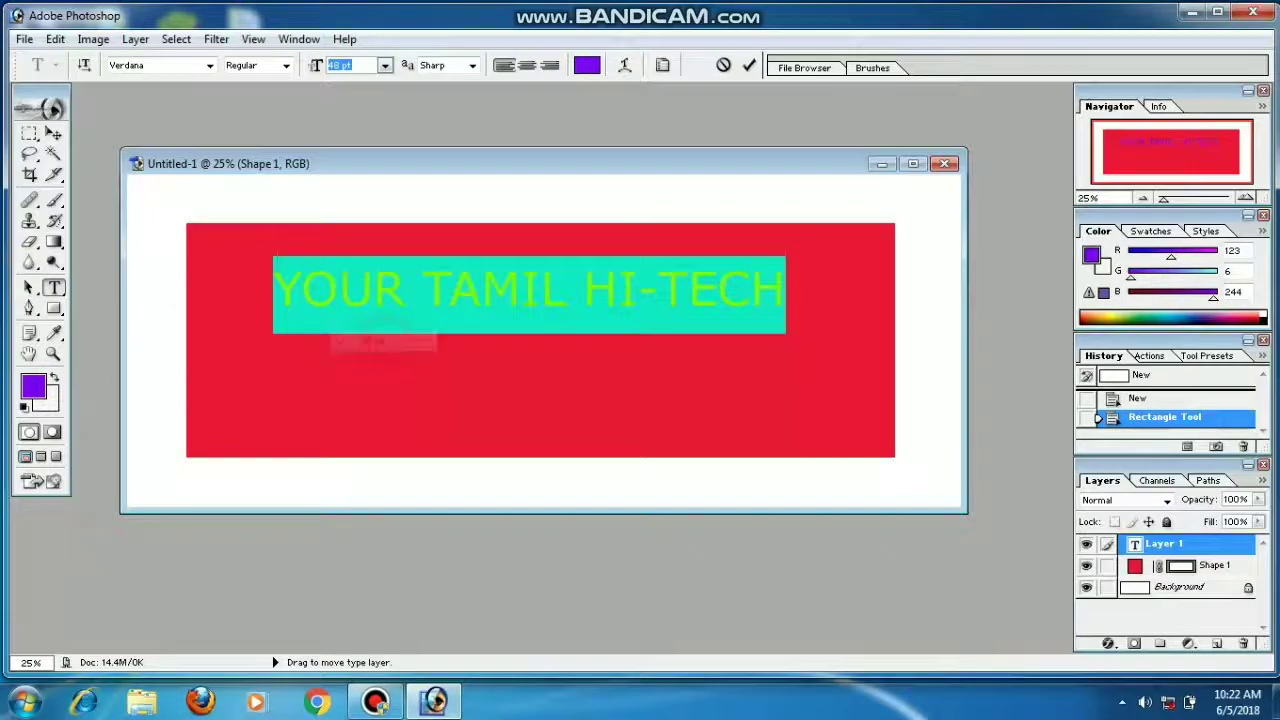
left_click_drag(401, 334, 422, 377)
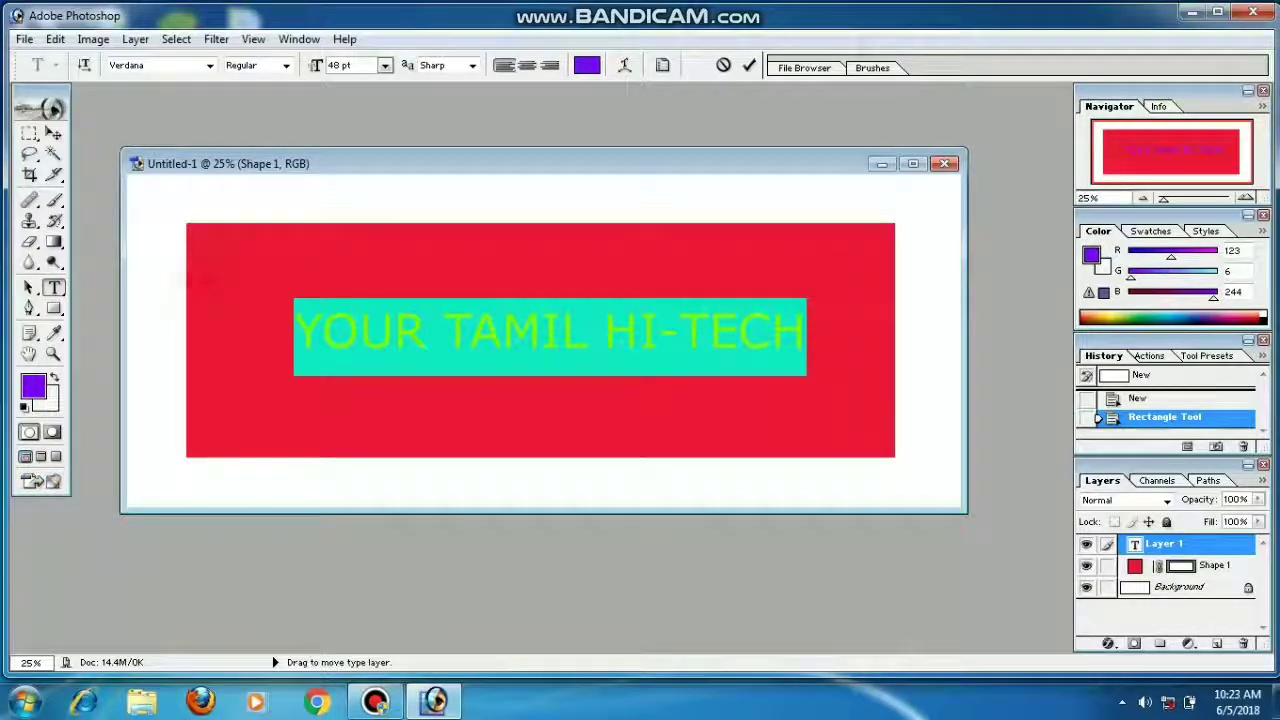
left_click(54, 262)
left_click(53, 481)
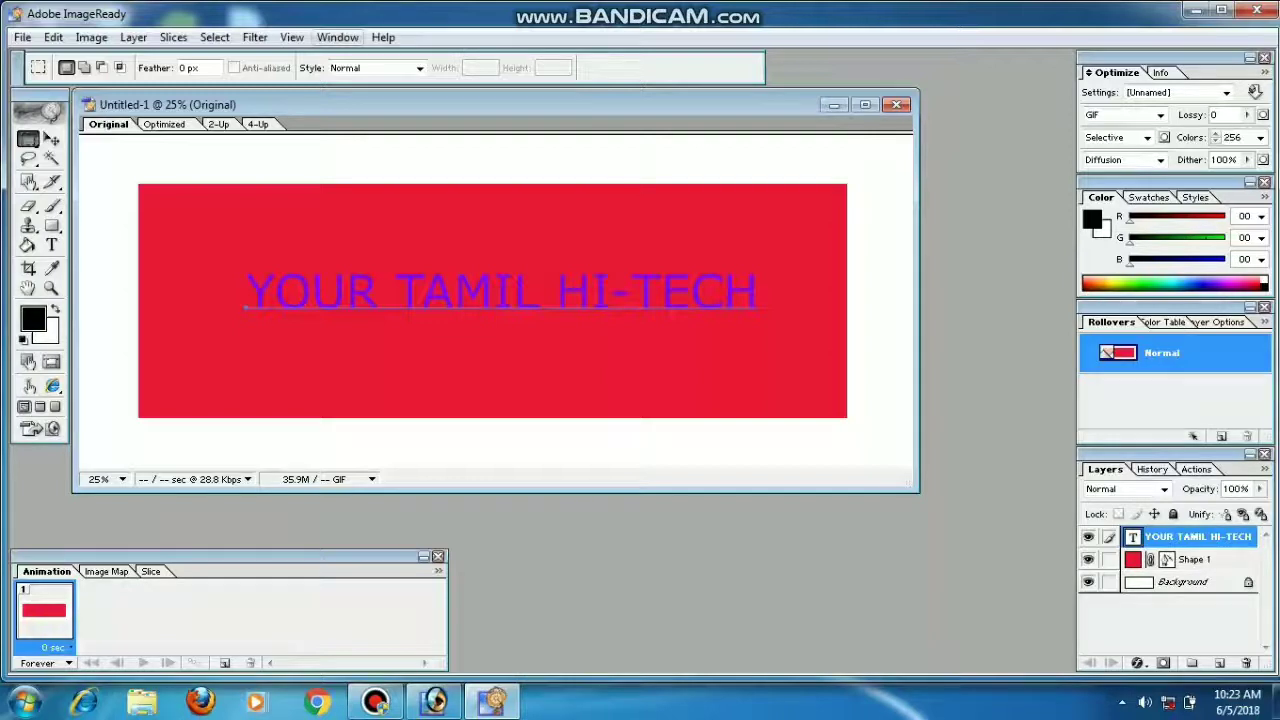
Step: Check the text and Shape 1 layers by toggling their visibility off and back on
left_click(337, 37)
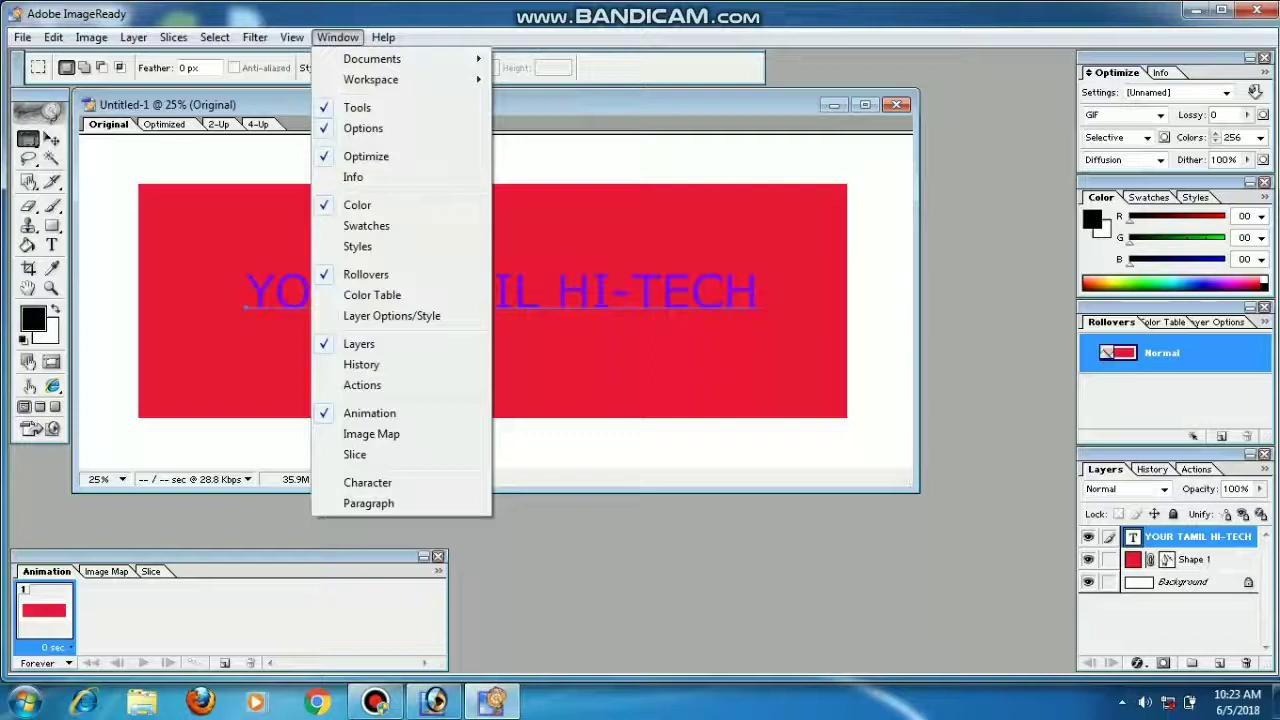
left_click(544, 571)
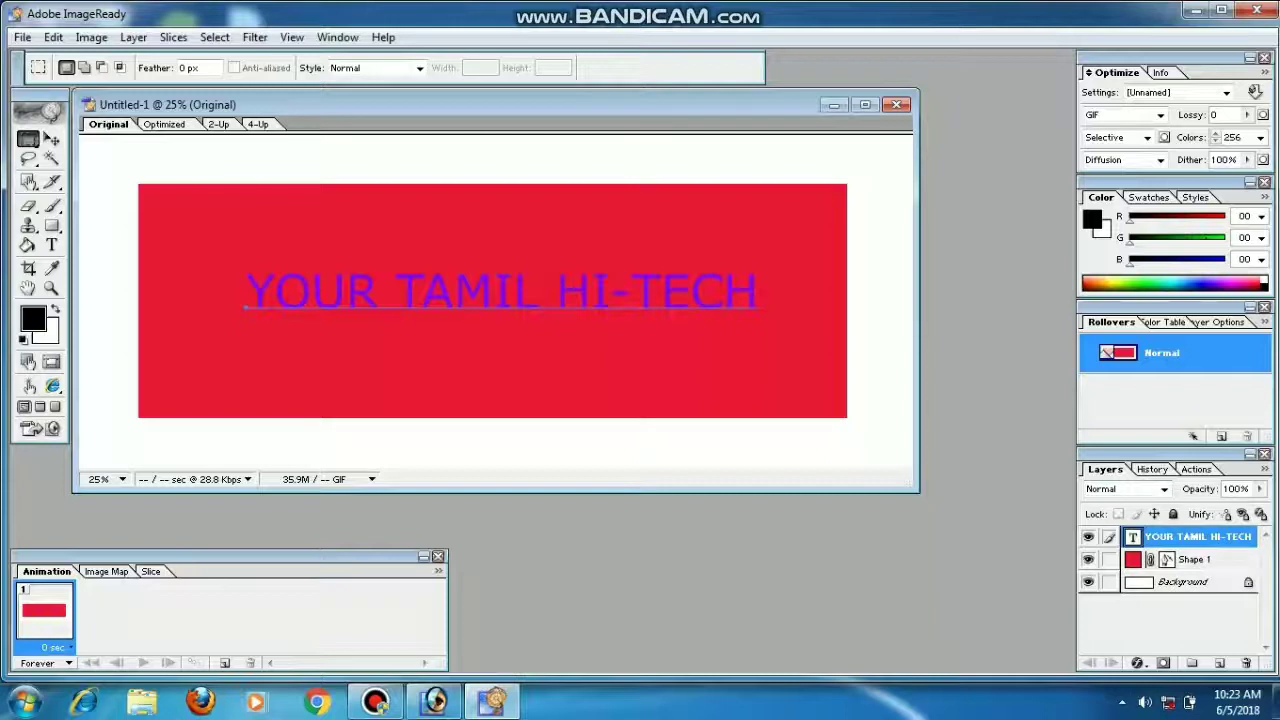
left_click(1088, 537)
left_click(1088, 537)
left_click(1088, 559)
left_click(1088, 559)
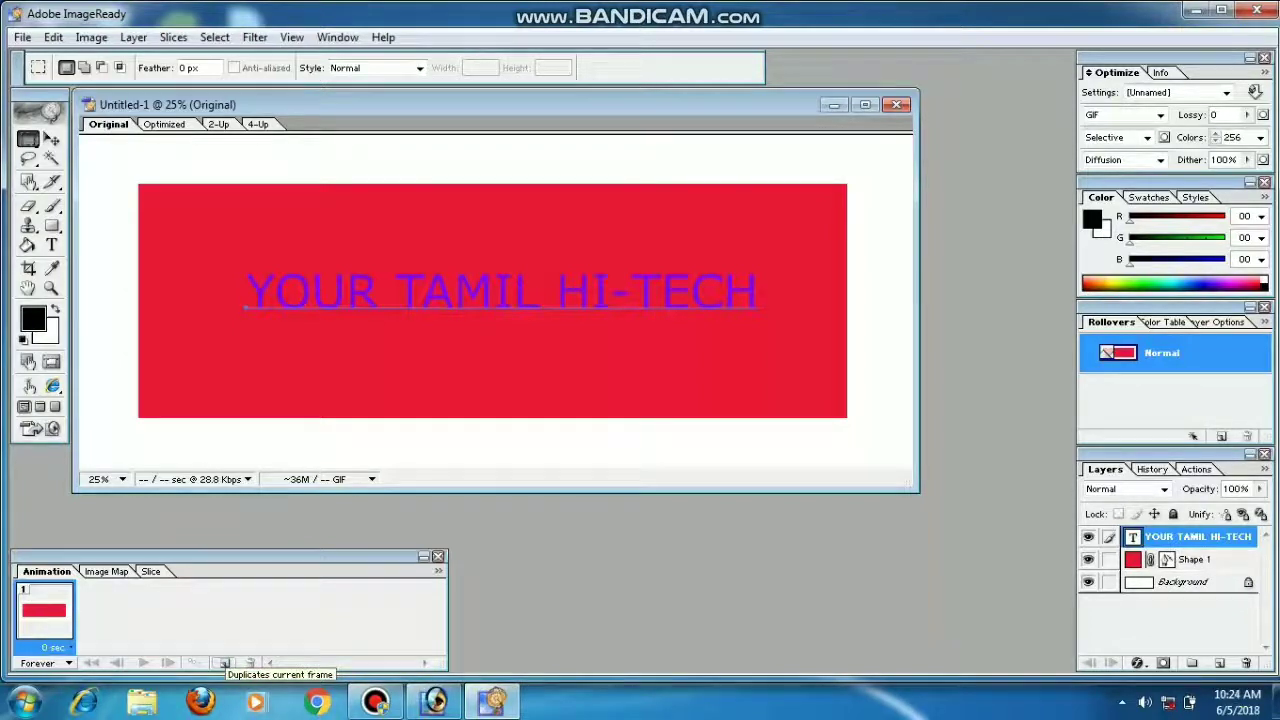
Step: Duplicate the frame, then hide the YOUR TAMIL HI-TECH text in frame 1
left_click(225, 663)
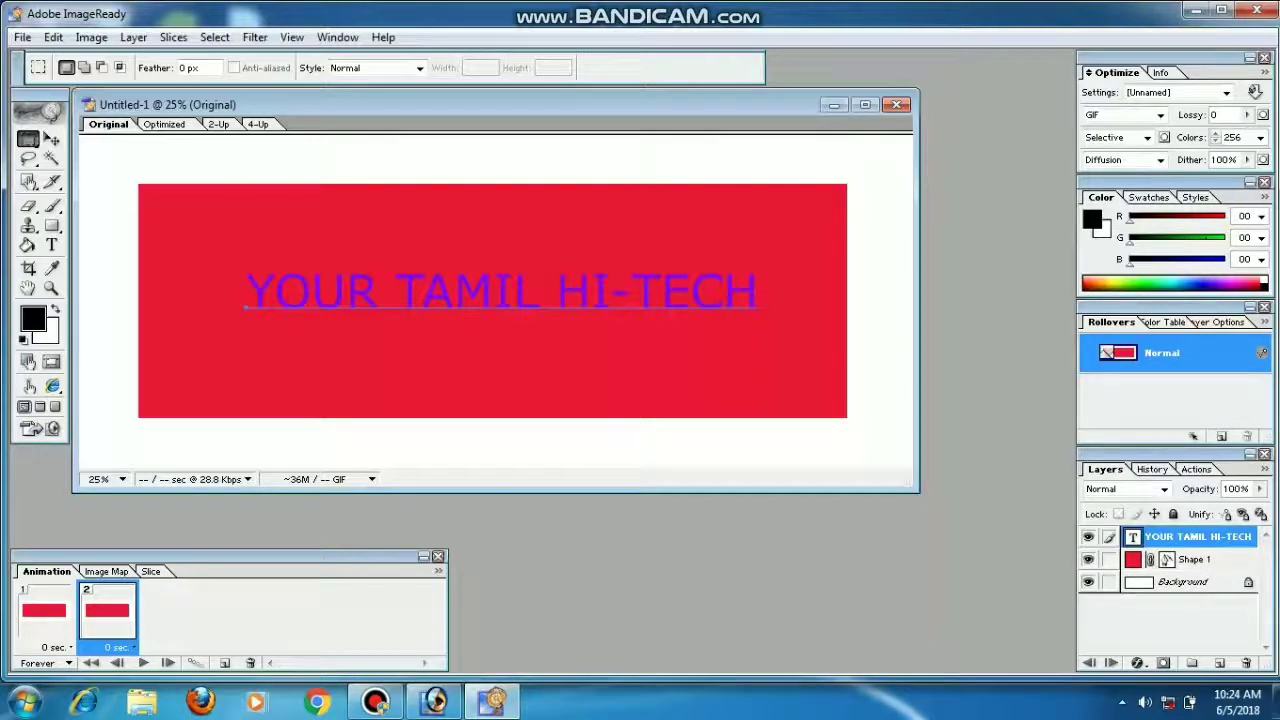
left_click(52, 600)
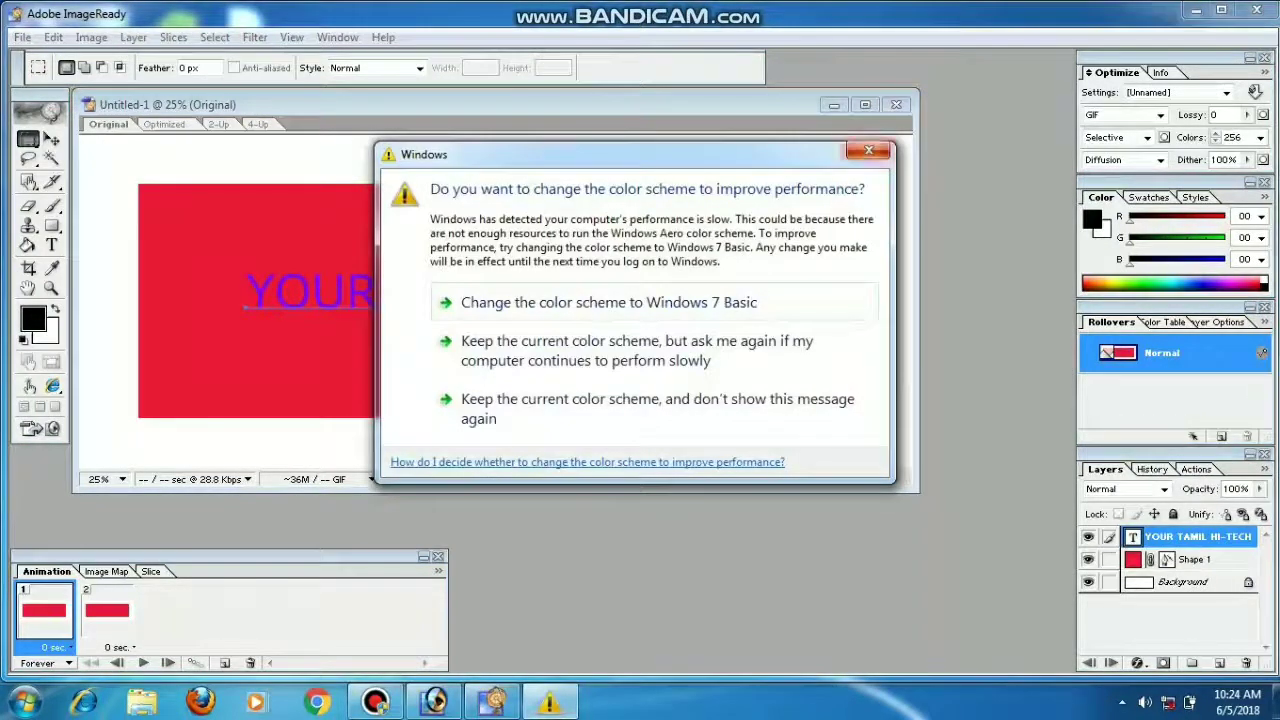
left_click(868, 150)
left_click(1088, 537)
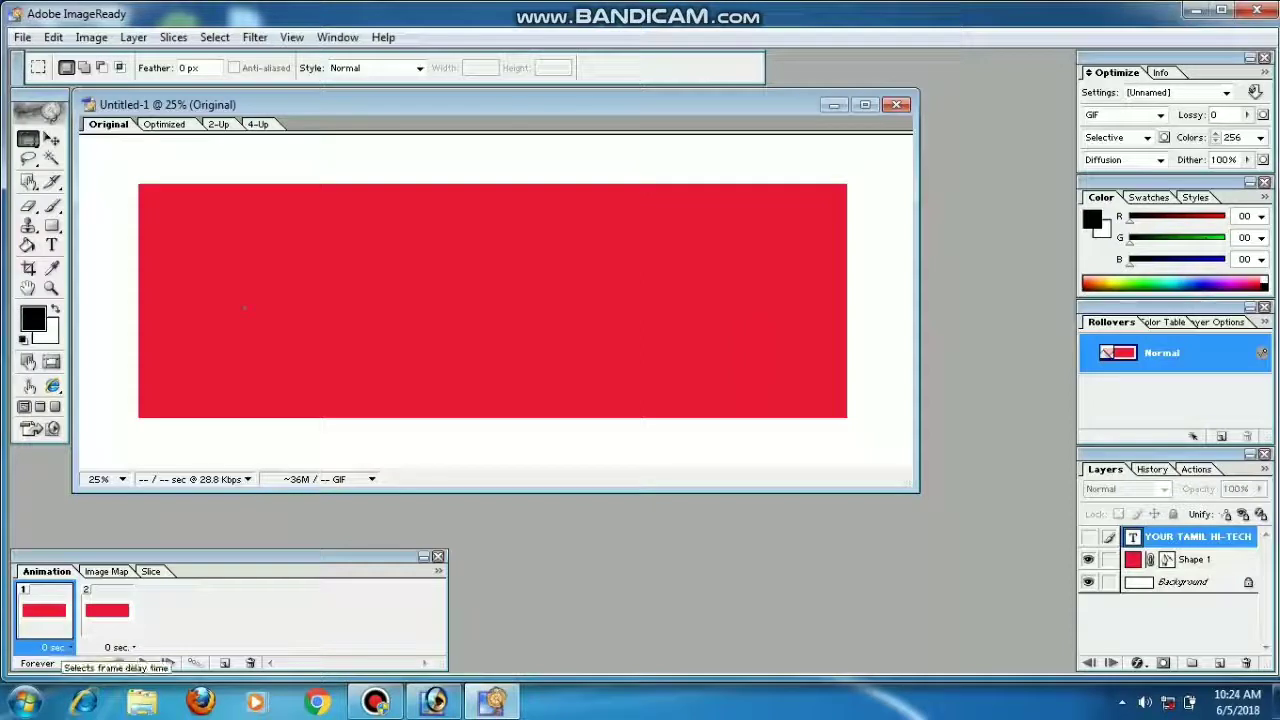
Step: Give both frames a 0.5 s delay, show the text in frame 2, and play the preview
left_click(55, 647)
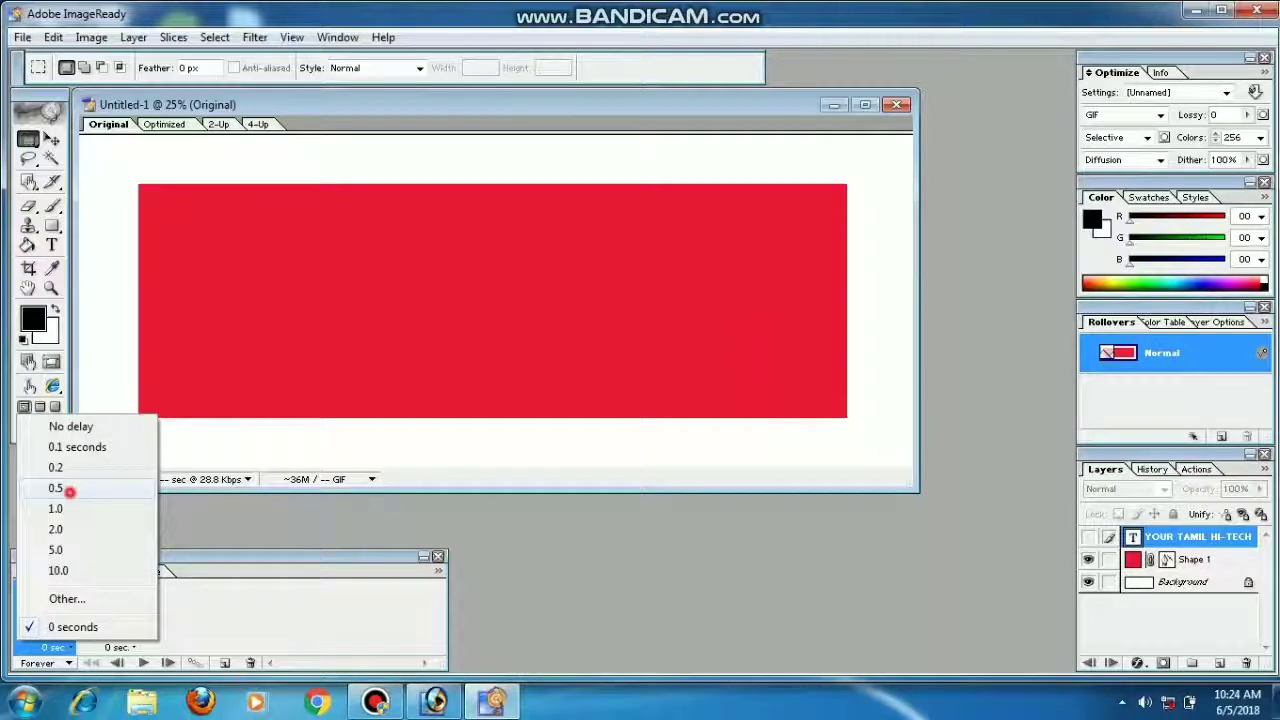
left_click(69, 490)
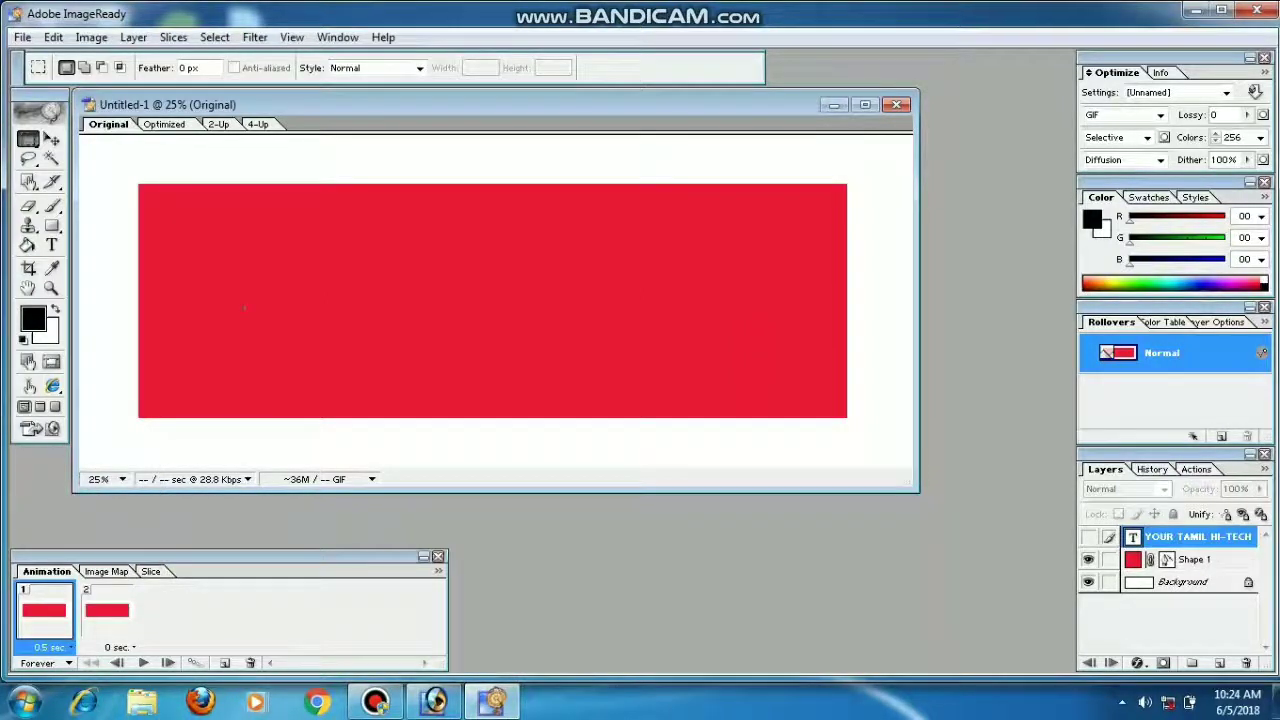
left_click(107, 610)
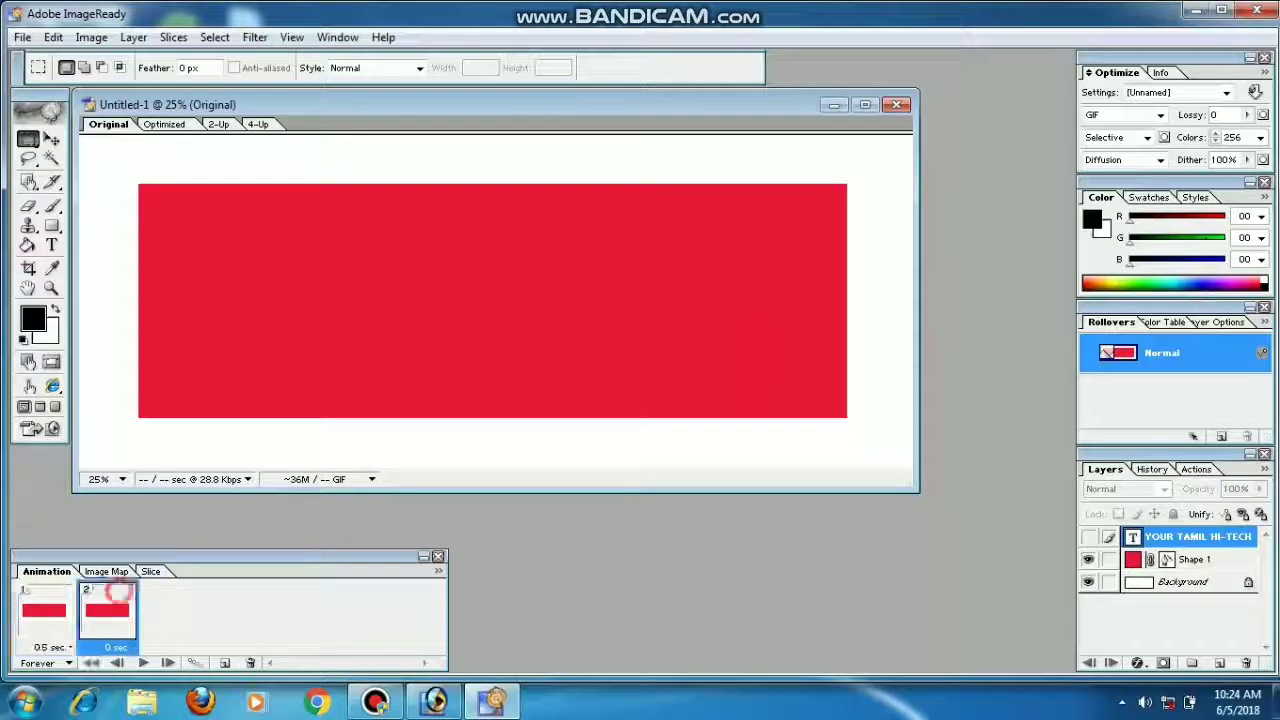
left_click(1088, 537)
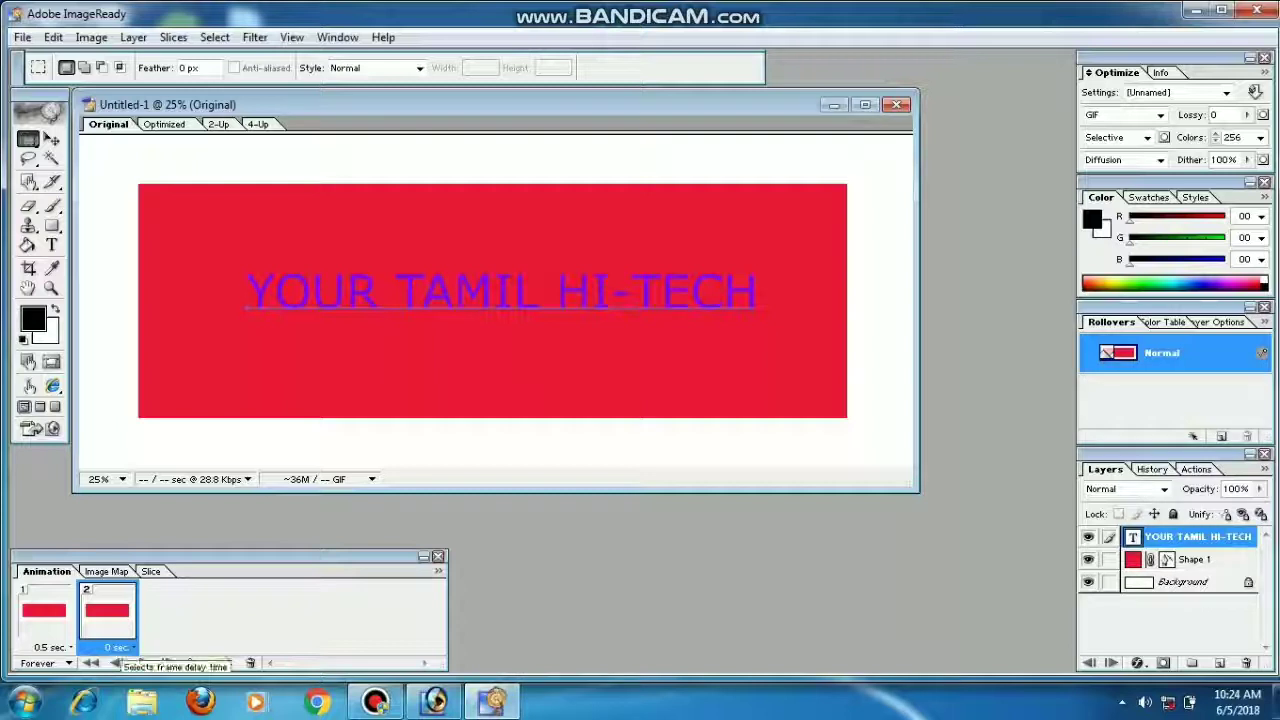
left_click(116, 647)
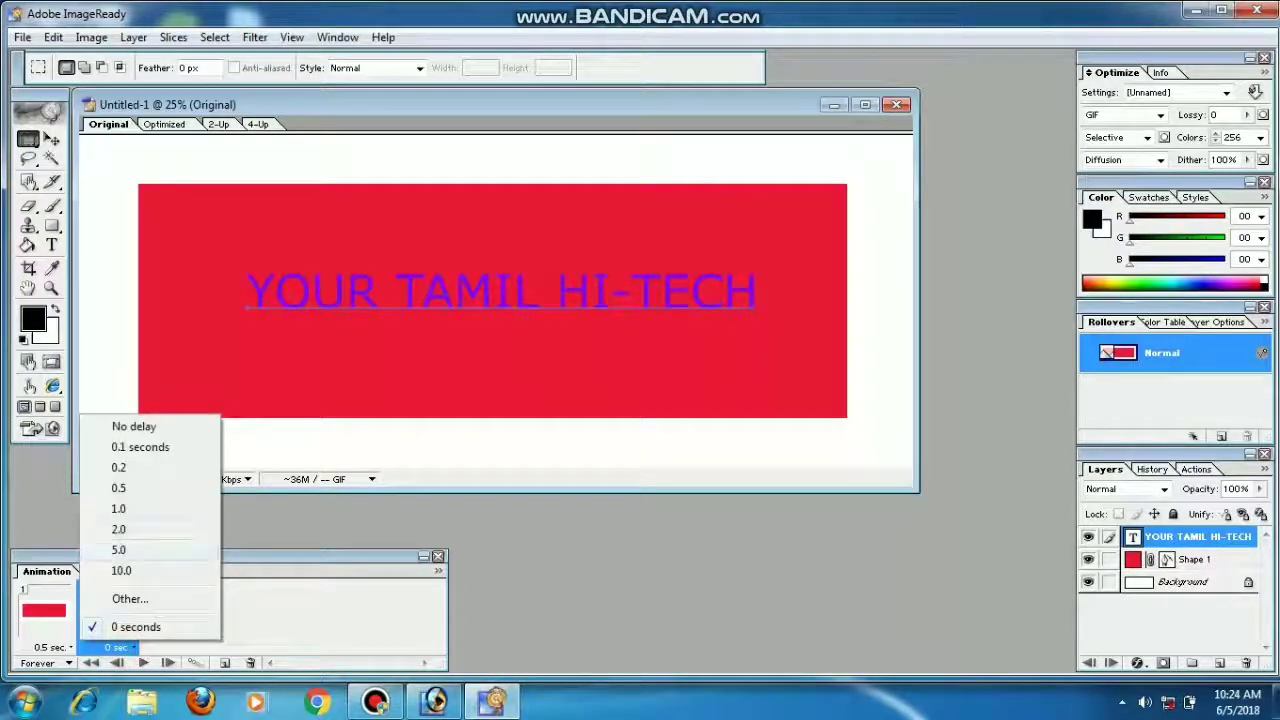
left_click(118, 488)
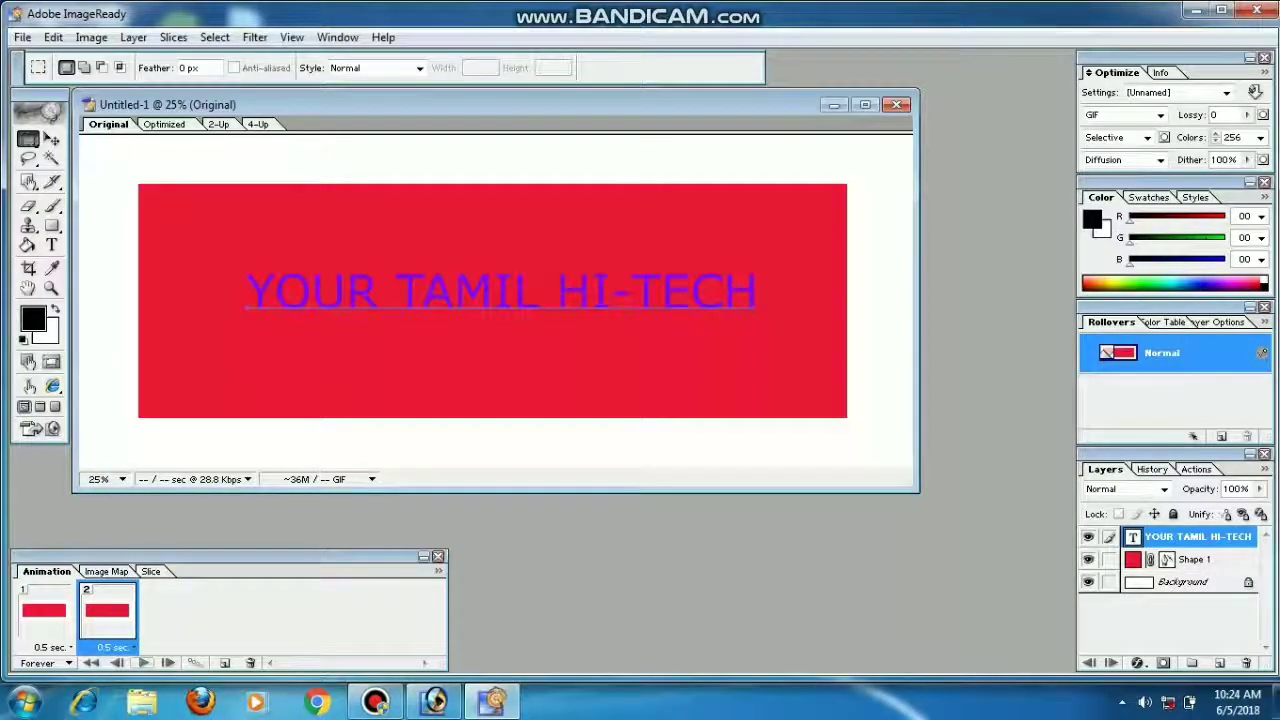
left_click(143, 663)
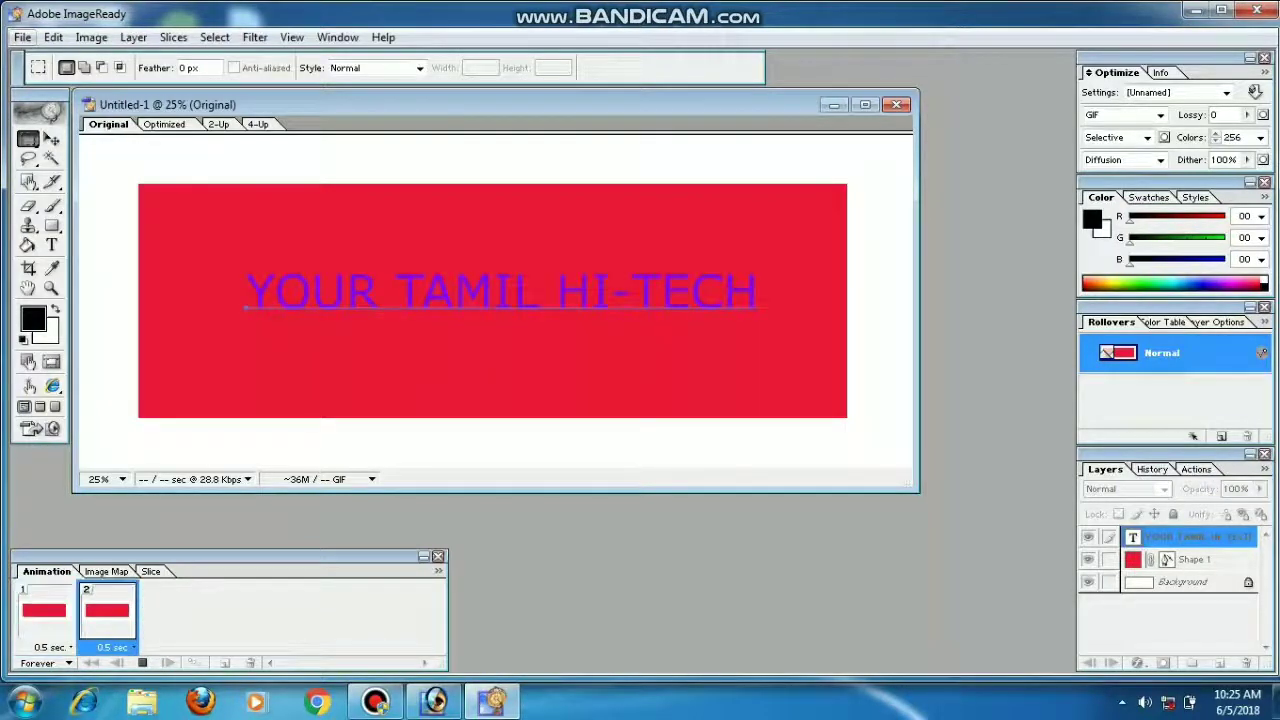
Step: Save the animation as the optimized GIF 'User' on the Desktop and minimize ImageReady
left_click(22, 38)
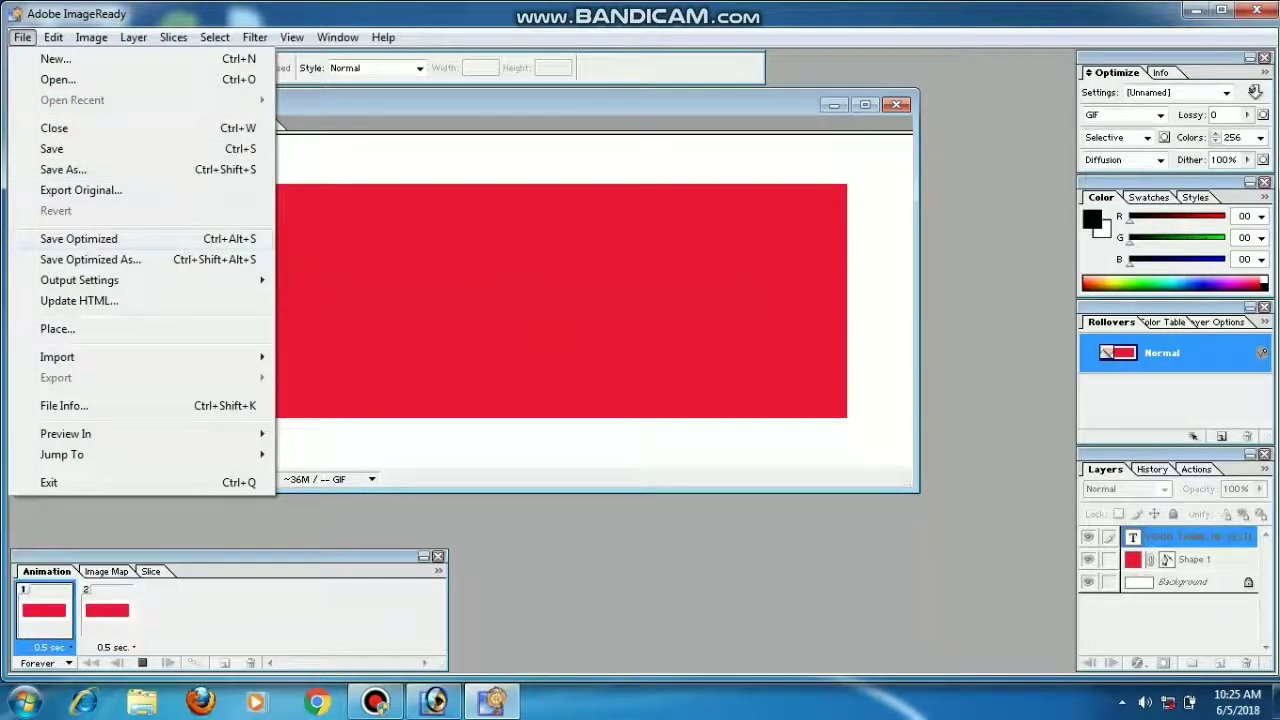
left_click(78, 239)
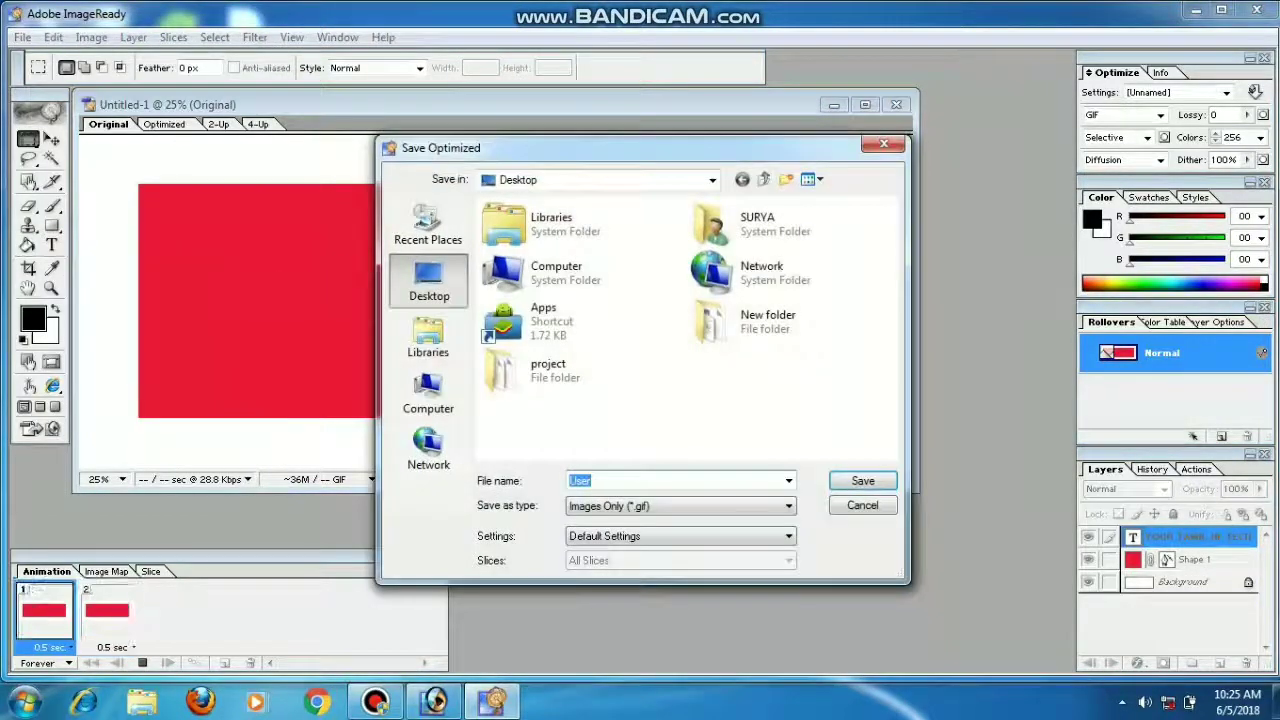
left_click(661, 481)
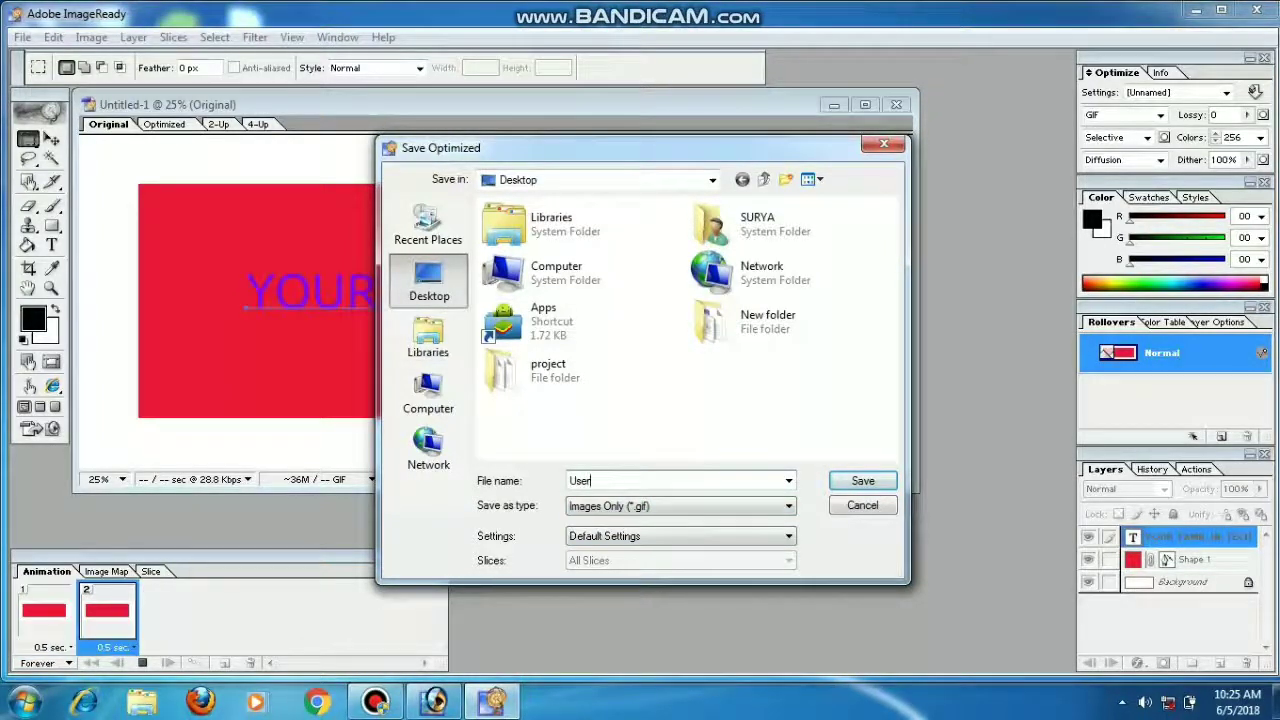
key("Return")
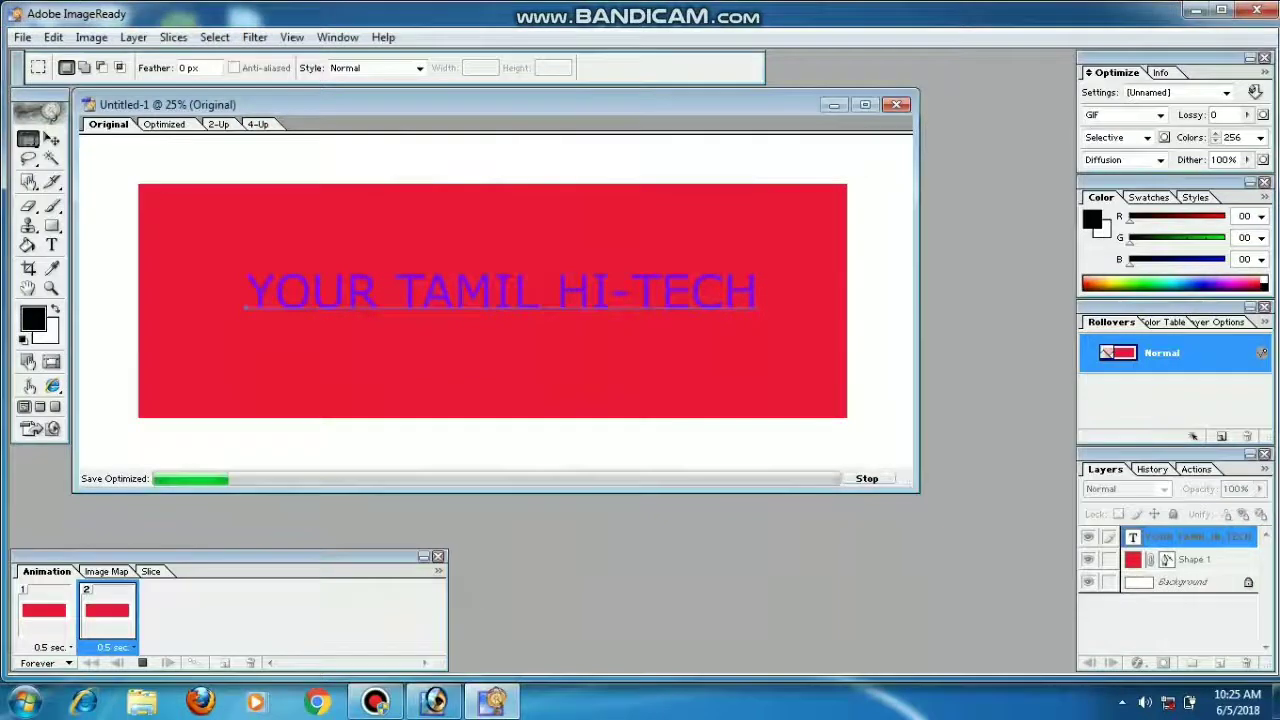
left_click(1195, 11)
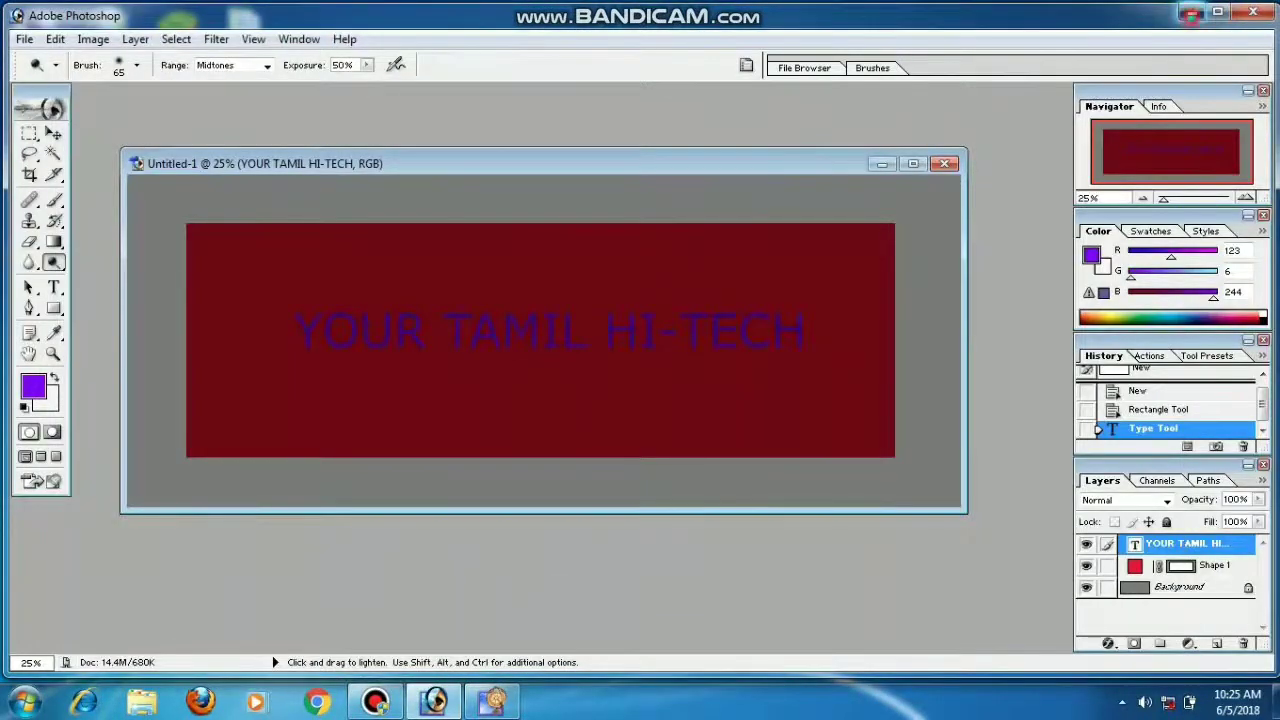
Step: Minimize Photoshop and open the User GIF from the desktop in Internet Explorer
left_click(1192, 11)
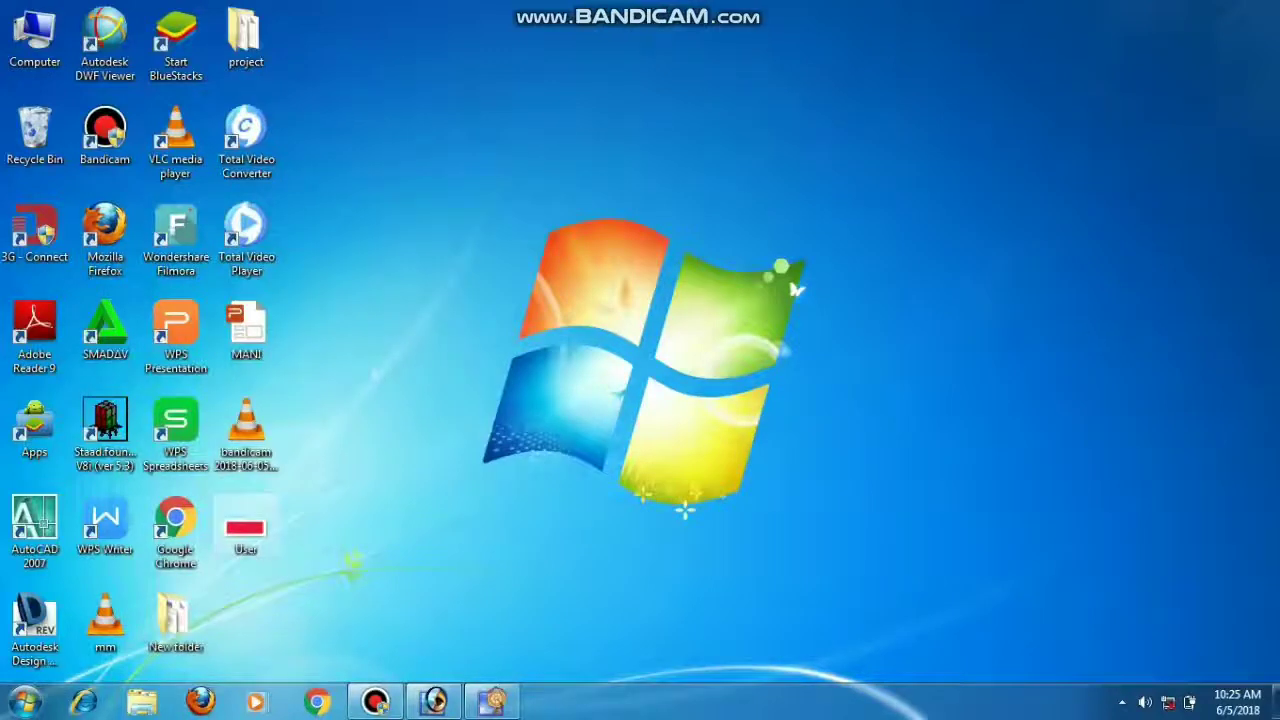
double_click(246, 526)
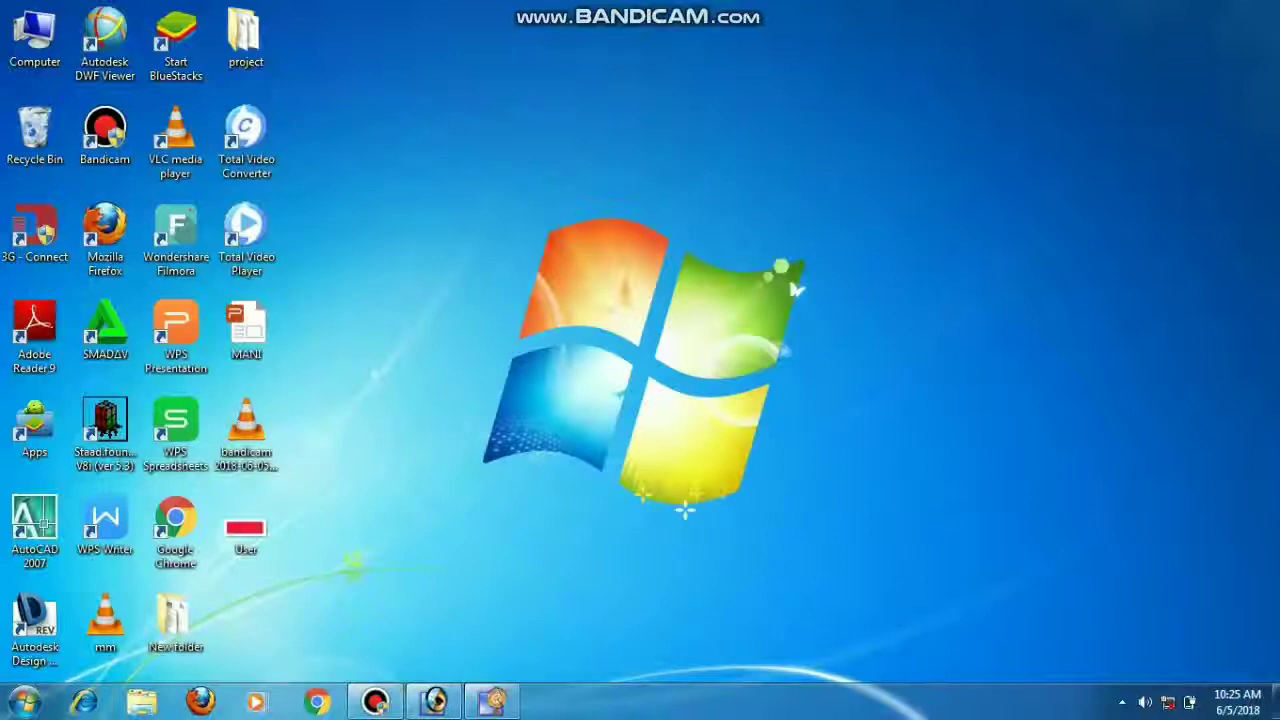
double_click(246, 526)
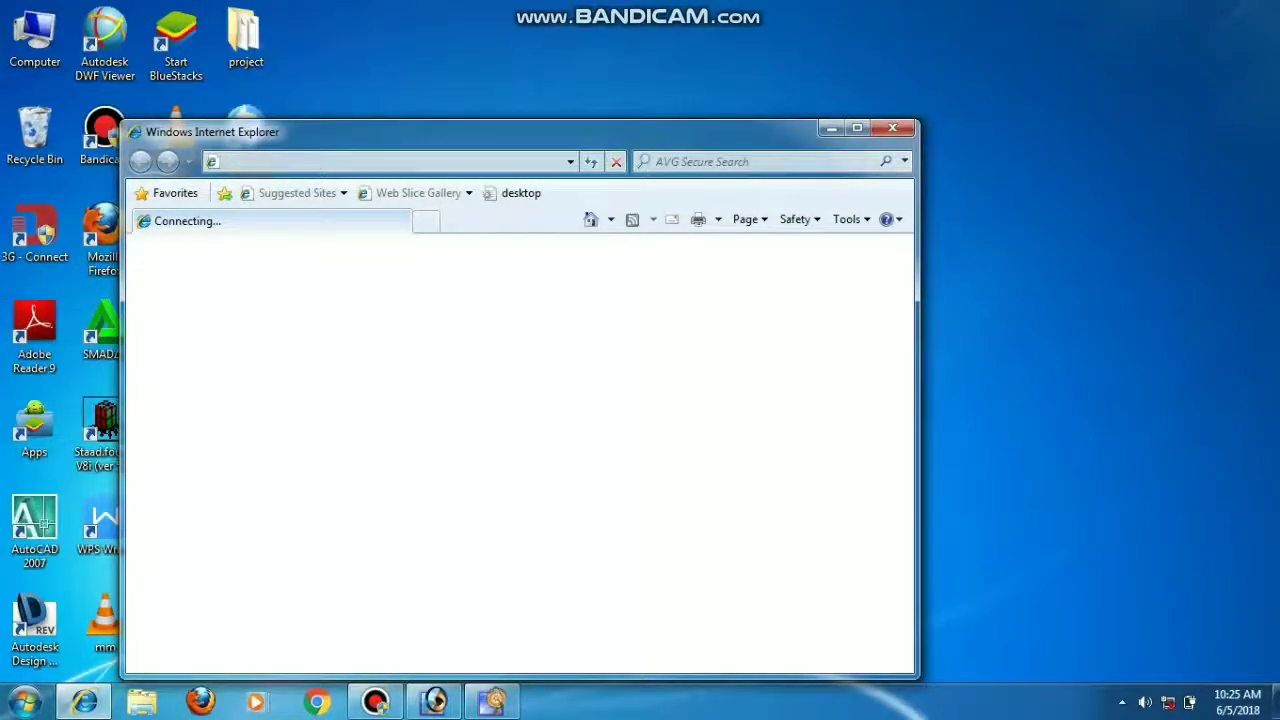
Step: Maximize Internet Explorer showing User.gif's blinking purple text and accept the default-browser prompt
left_click(857, 128)
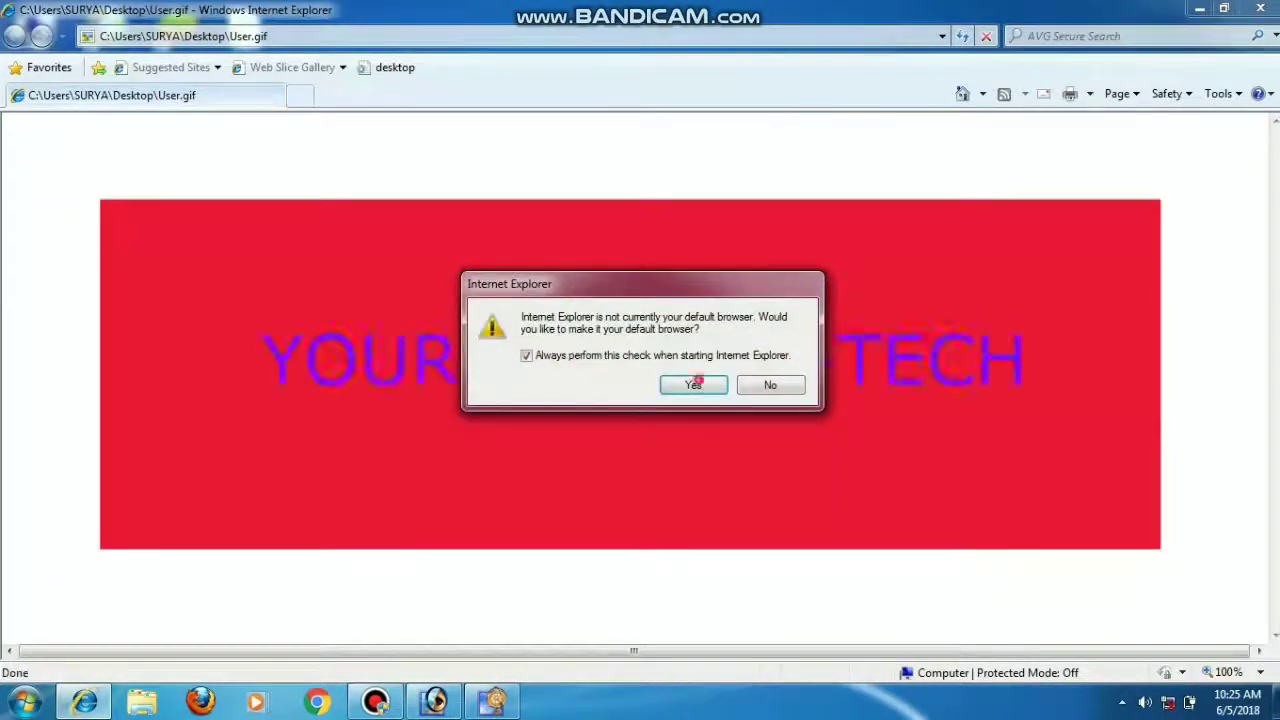
left_click(697, 382)
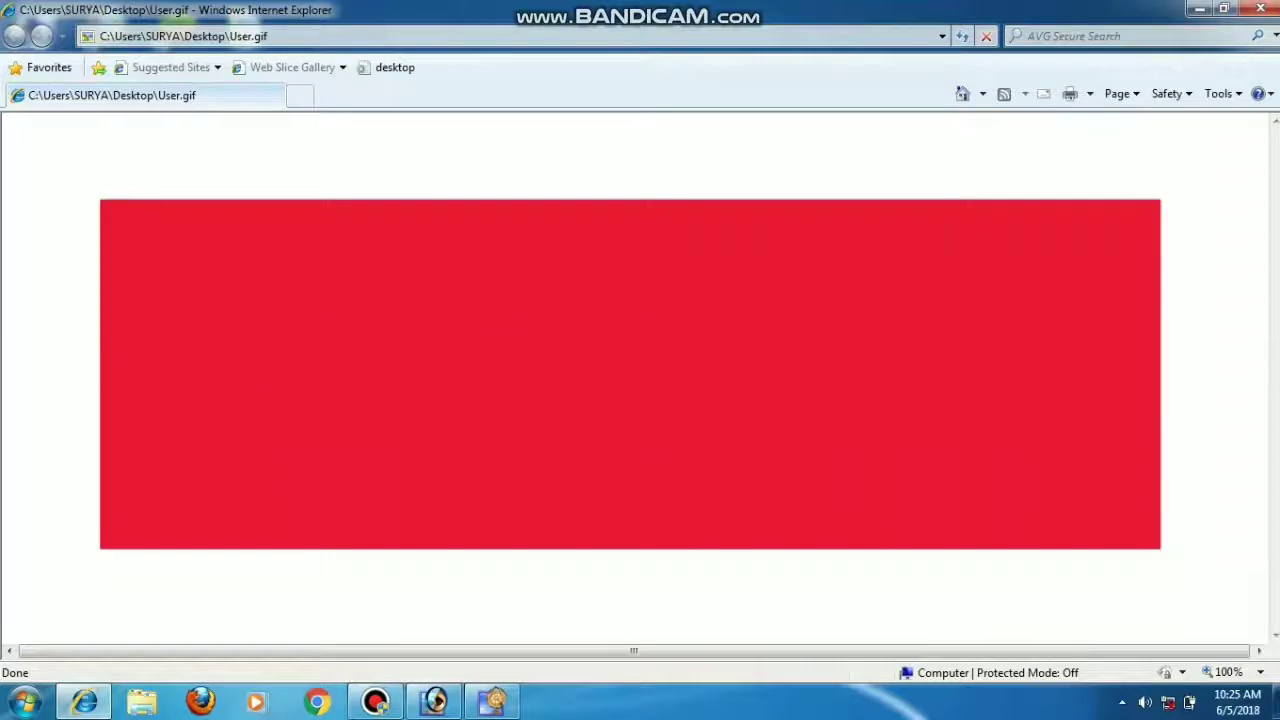